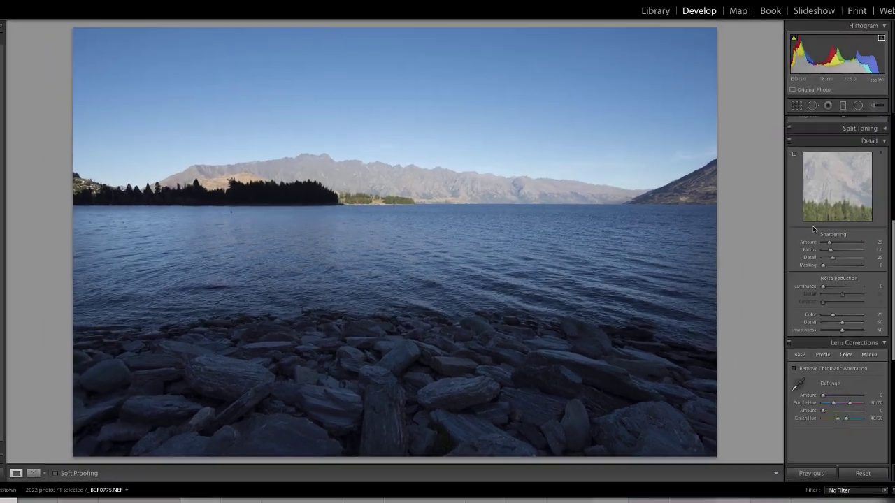
- Select the photo _BCF0770.NEF and display it in a split before-and-after comparison
{"action": "scroll", "coordinate": [806, 233], "scroll_direction": "up", "scroll_amount": 5}
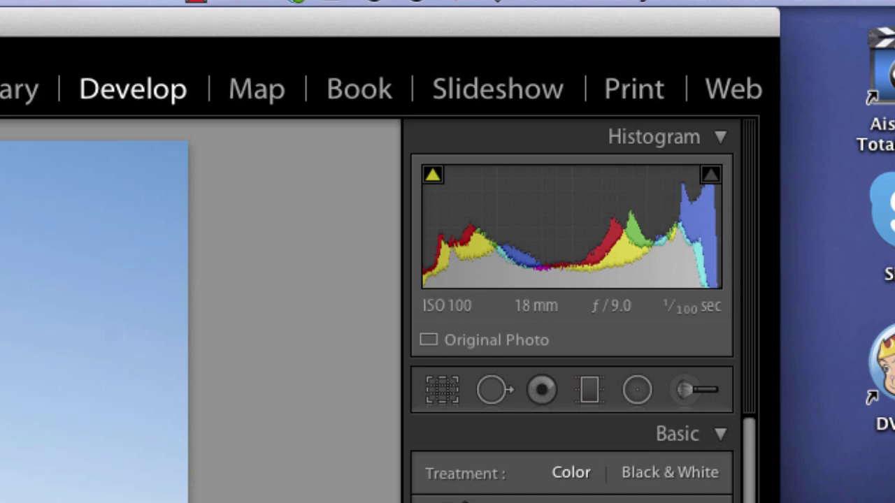
{"action": "key", "text": "Right"}
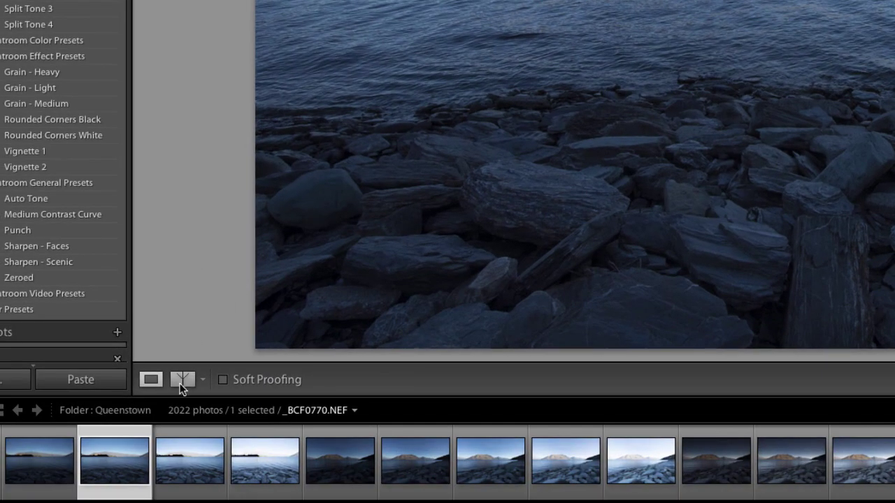
{"action": "left_click", "coordinate": [181, 381]}
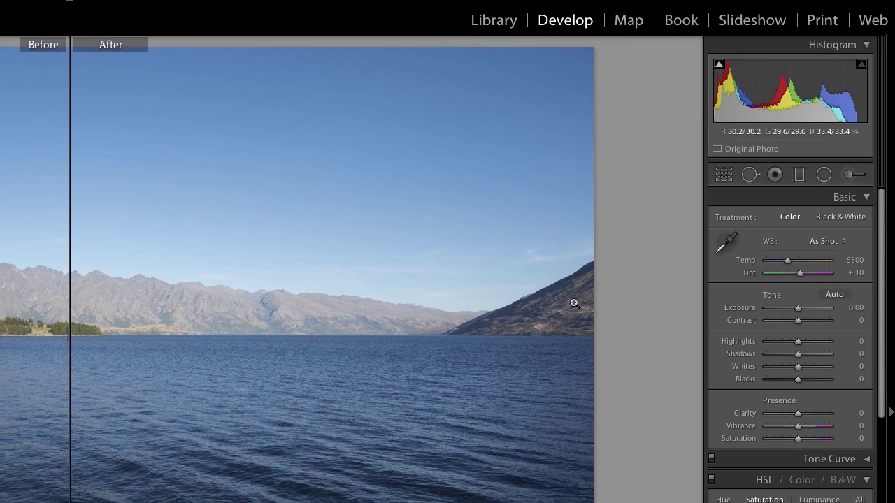
- Collapse the adjustment sections, from HSL through Effects and Camera Calibration, leaving only the Basic adjustments expanded
{"action": "scroll", "coordinate": [750, 284], "scroll_direction": "down", "scroll_amount": 5}
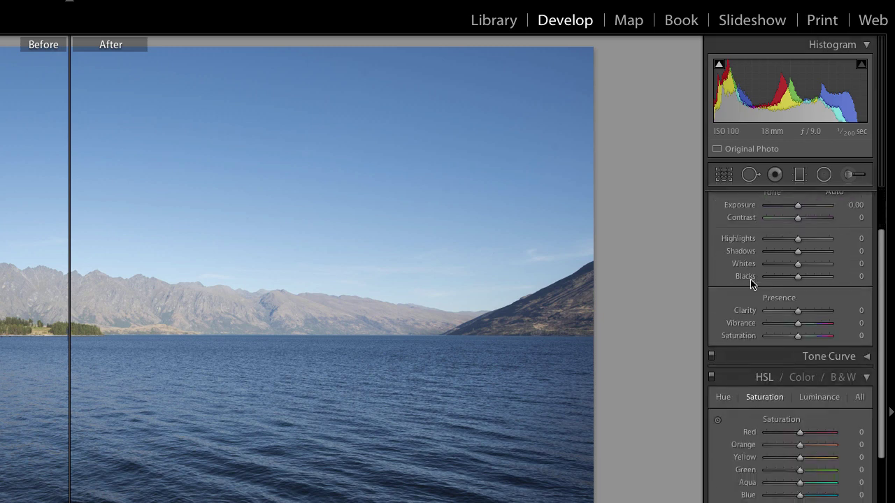
{"action": "scroll", "coordinate": [745, 299], "scroll_direction": "down", "scroll_amount": 10}
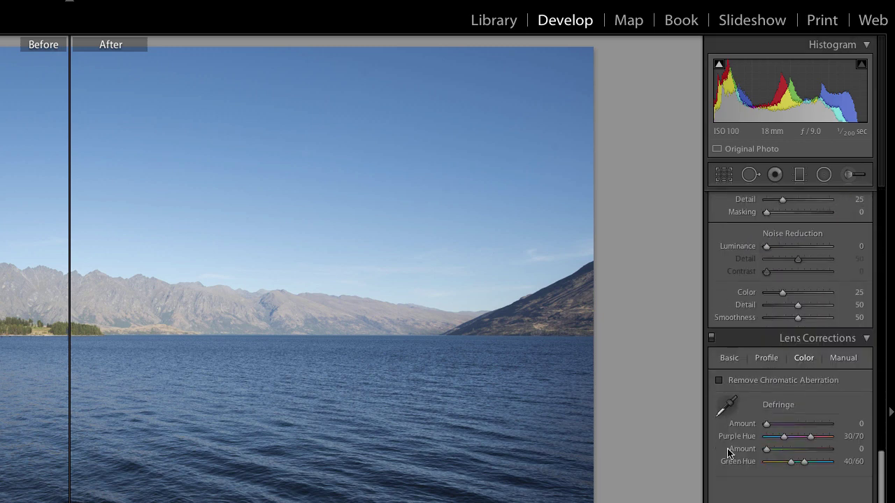
{"action": "scroll", "coordinate": [752, 447], "scroll_direction": "up", "scroll_amount": 10}
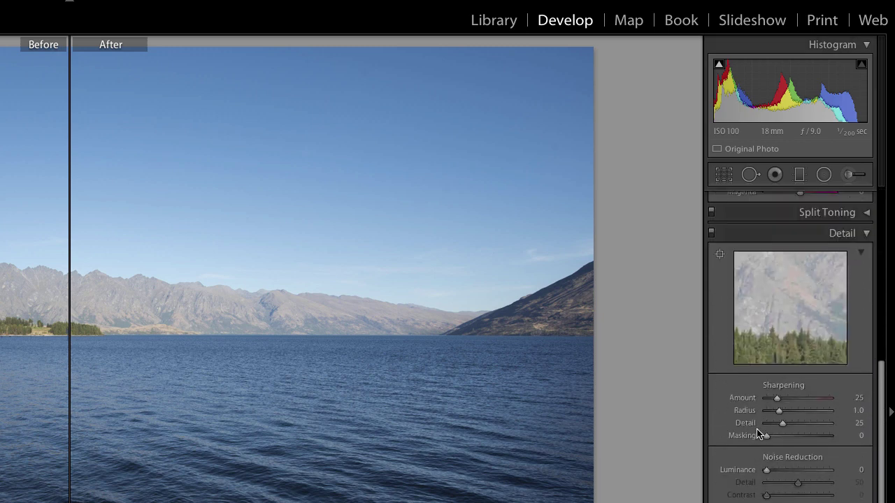
{"action": "scroll", "coordinate": [760, 428], "scroll_direction": "up", "scroll_amount": 5}
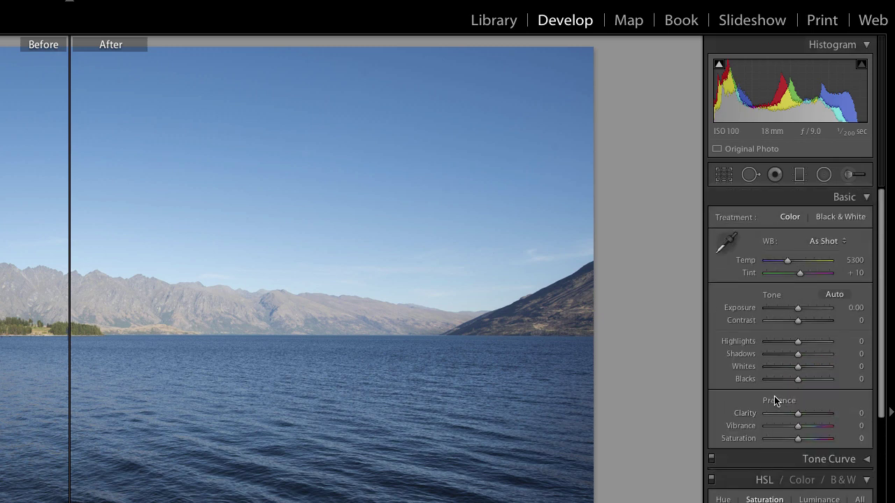
{"action": "left_click", "coordinate": [865, 481]}
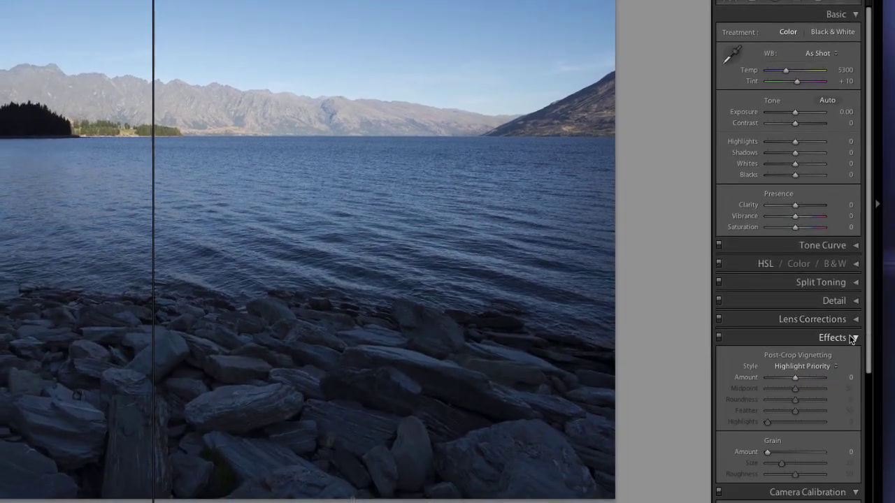
{"action": "left_click", "coordinate": [854, 339]}
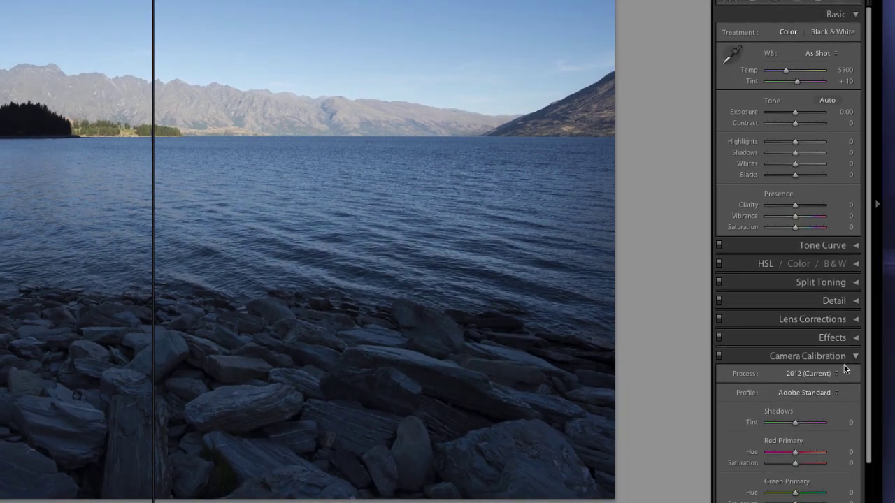
{"action": "left_click", "coordinate": [855, 357]}
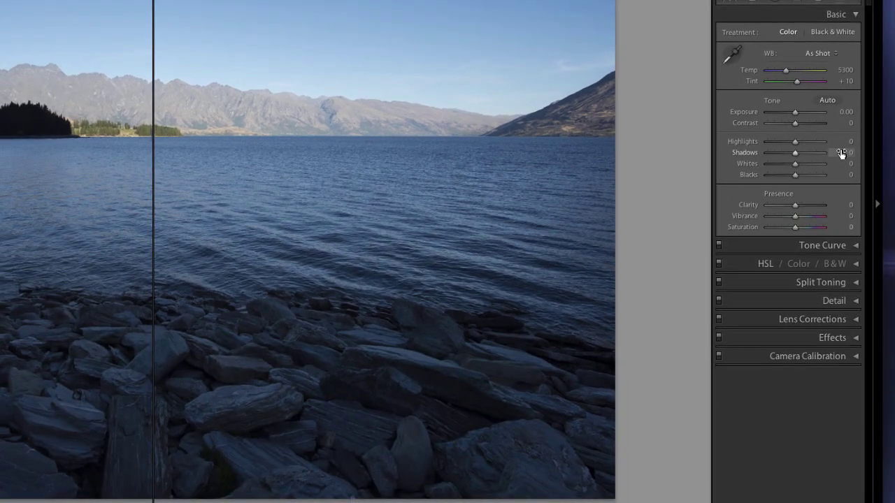
{"action": "left_click", "coordinate": [855, 15]}
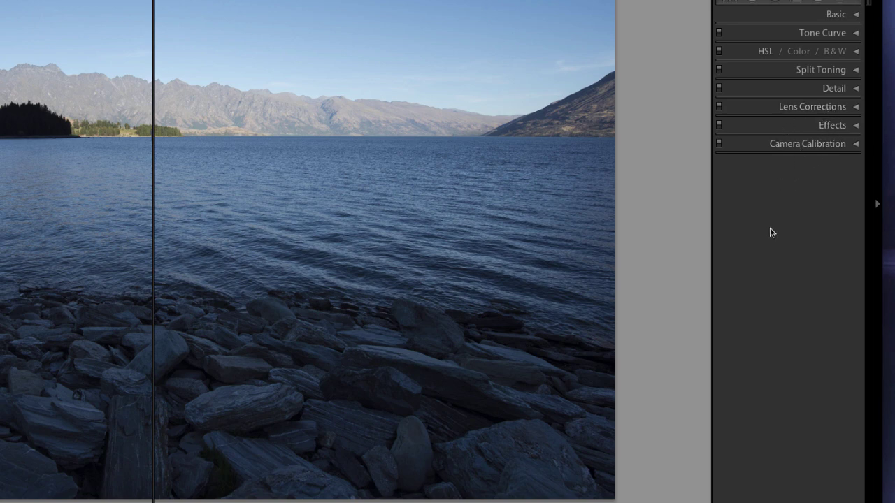
{"action": "left_click", "coordinate": [853, 15]}
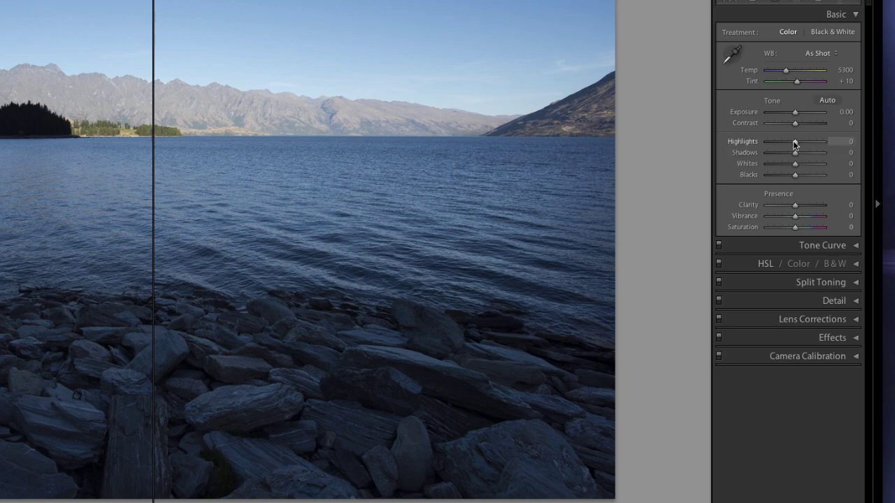
- Balance the photo's tone with Highlights at −100, Shadows at +100 and Contrast at +28
{"action": "left_click_drag", "start_coordinate": [794, 141], "coordinate": [769, 142]}
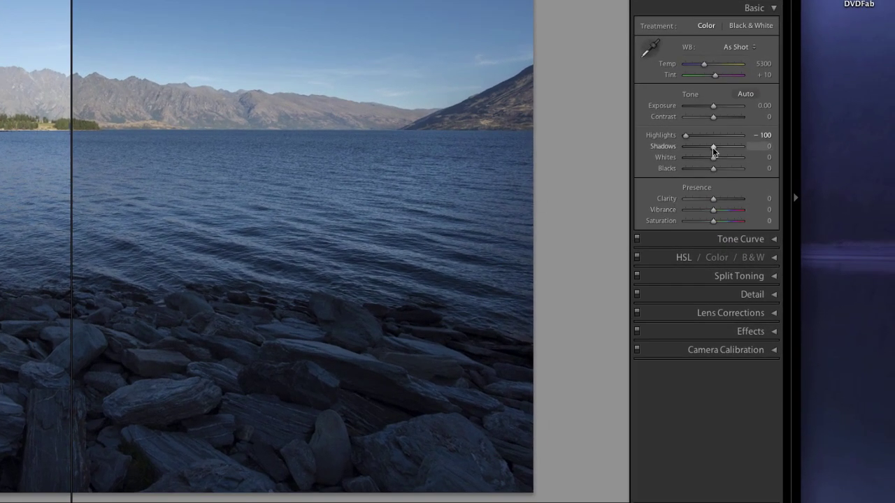
{"action": "left_click_drag", "start_coordinate": [713, 147], "coordinate": [749, 145]}
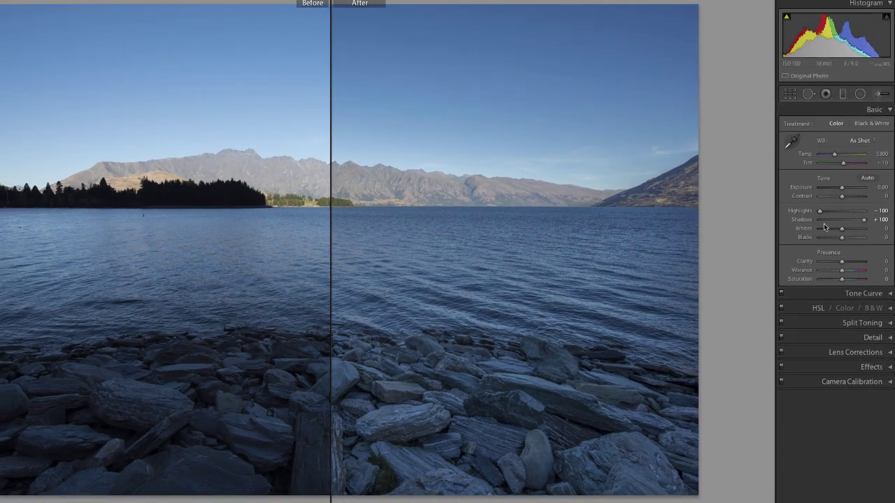
{"action": "left_click_drag", "start_coordinate": [842, 197], "coordinate": [849, 196]}
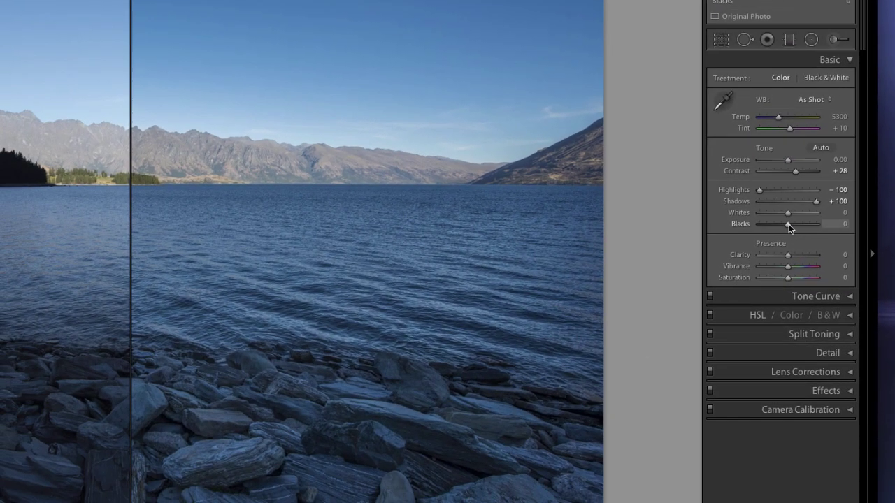
- Try Blacks at −100 and Whites at +100, ending with Blacks at +5 and Whites at +8
{"action": "left_click_drag", "start_coordinate": [768, 225], "coordinate": [760, 225]}
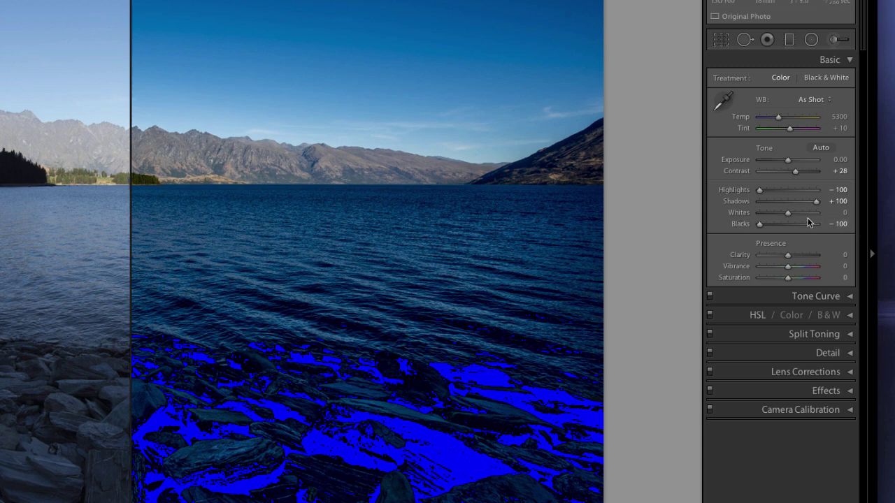
{"action": "left_click_drag", "start_coordinate": [790, 212], "coordinate": [817, 212]}
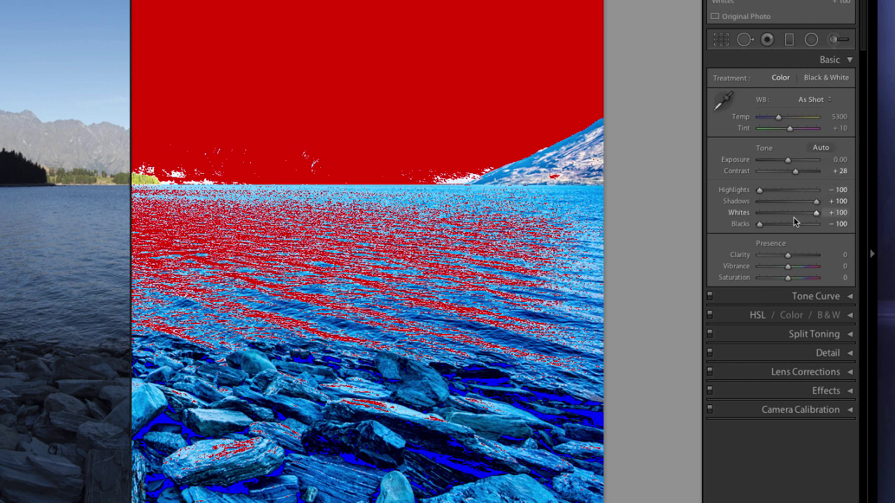
{"action": "left_click_drag", "start_coordinate": [816, 213], "coordinate": [790, 224]}
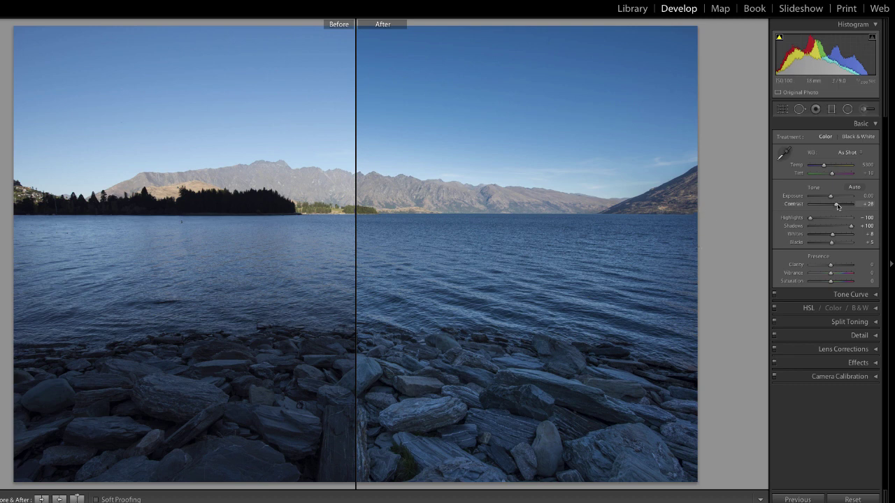
- Refine the tone with Contrast at +38, Blacks and Whites both at −21, and Exposure at +0.20
{"action": "left_click_drag", "start_coordinate": [838, 206], "coordinate": [839, 206]}
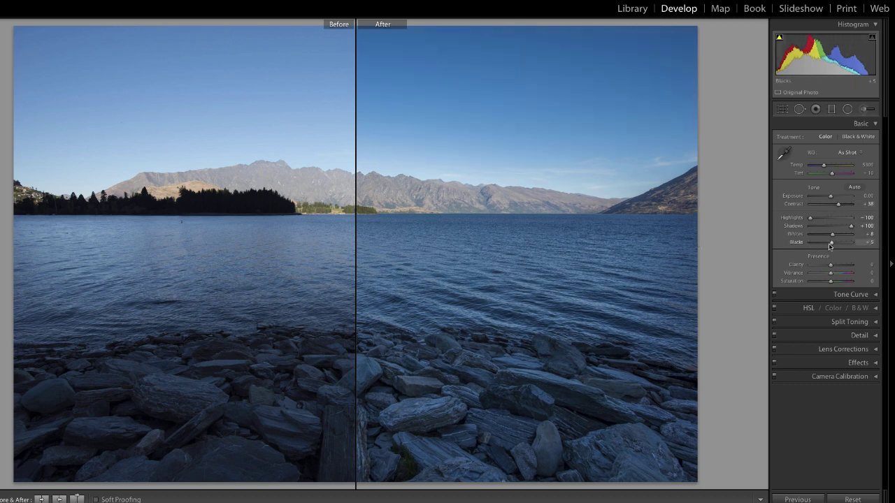
{"action": "left_click_drag", "start_coordinate": [830, 244], "coordinate": [822, 244]}
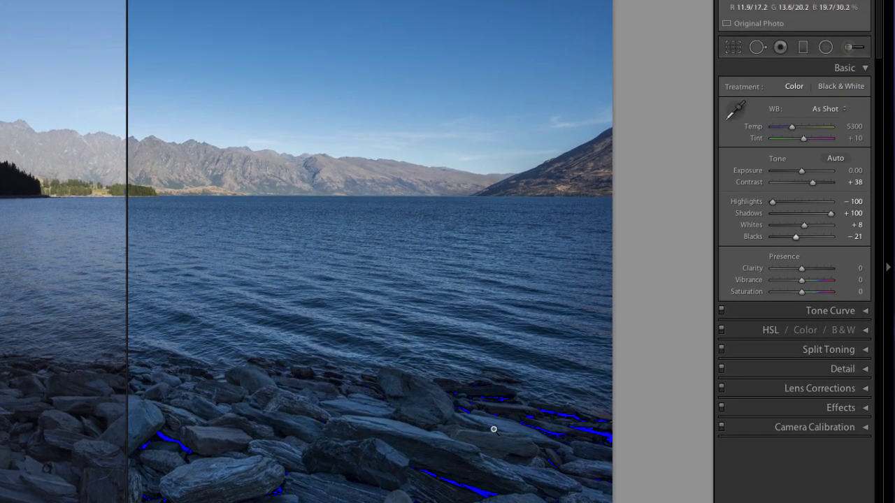
{"action": "left_click", "coordinate": [792, 234]}
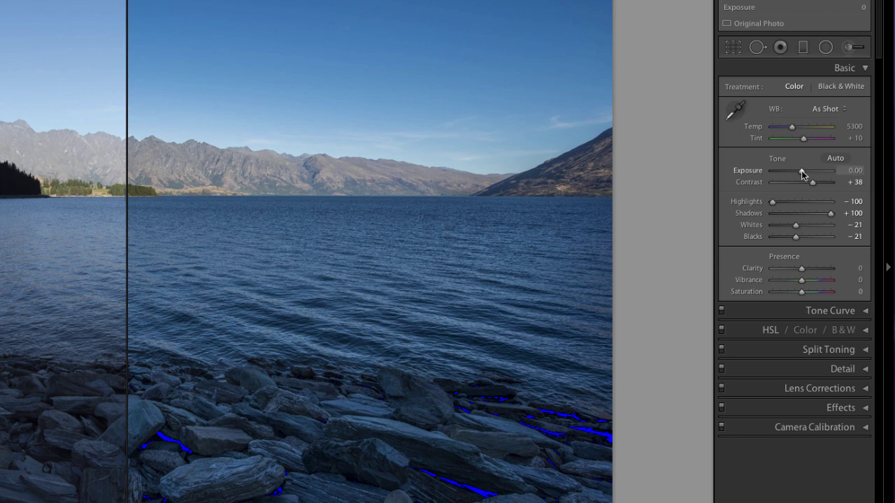
{"action": "left_click_drag", "start_coordinate": [802, 174], "coordinate": [805, 174]}
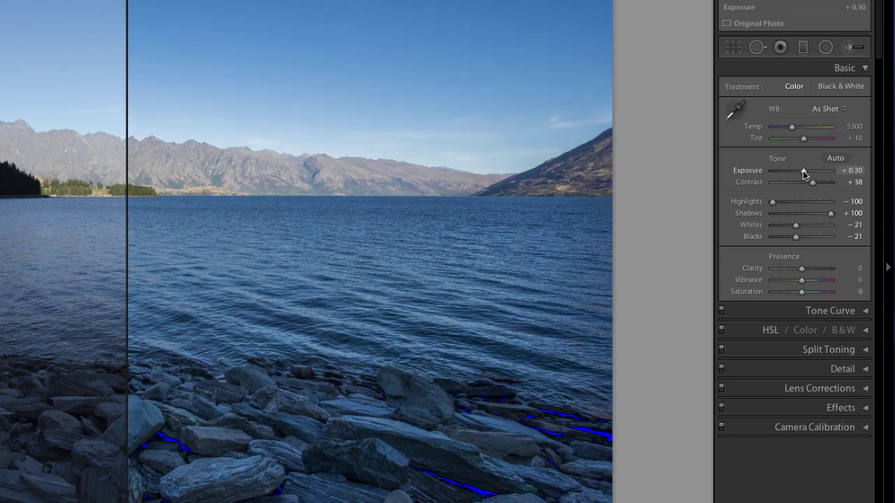
{"action": "left_click_drag", "start_coordinate": [803, 173], "coordinate": [801, 174]}
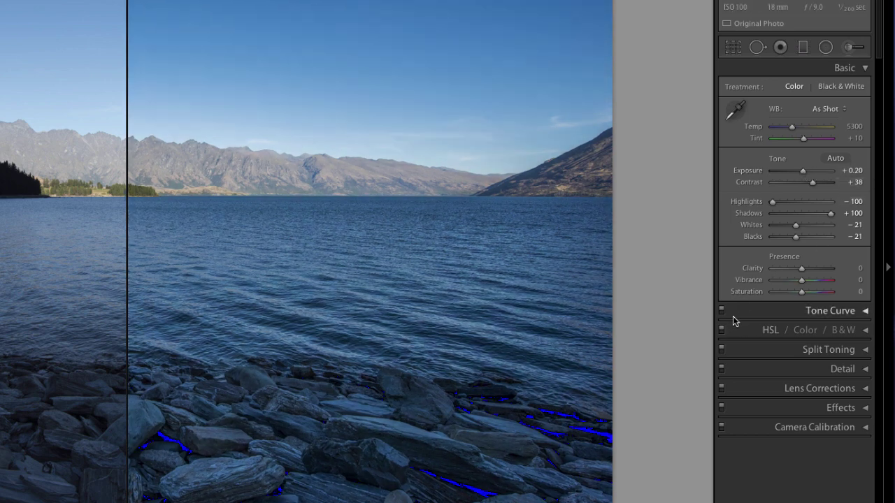
- Set Clarity to +44 and Vibrance to +3, trying Vibrance at +100 along the way
{"action": "mouse_move", "coordinate": [801, 274]}
{"action": "left_mouse_down"}
{"action": "mouse_move", "coordinate": [833, 273]}
{"action": "mouse_move", "coordinate": [814, 272]}
{"action": "left_mouse_up"}
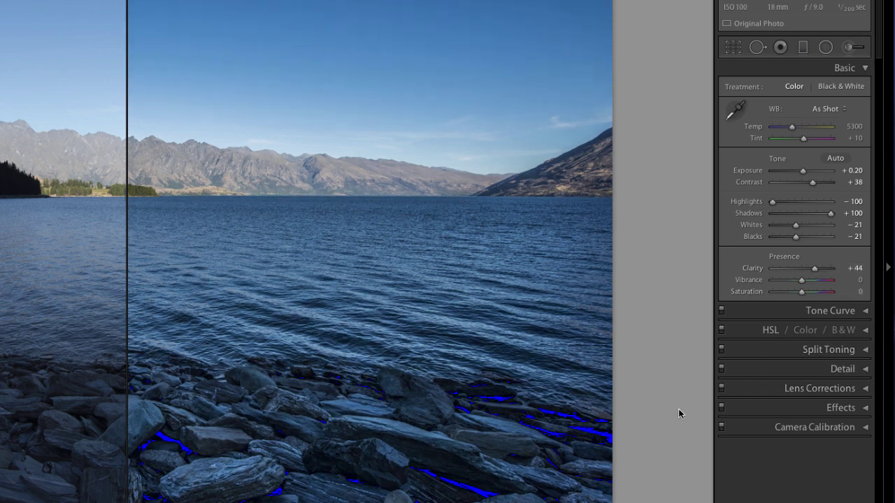
{"action": "left_click_drag", "start_coordinate": [801, 280], "coordinate": [848, 282]}
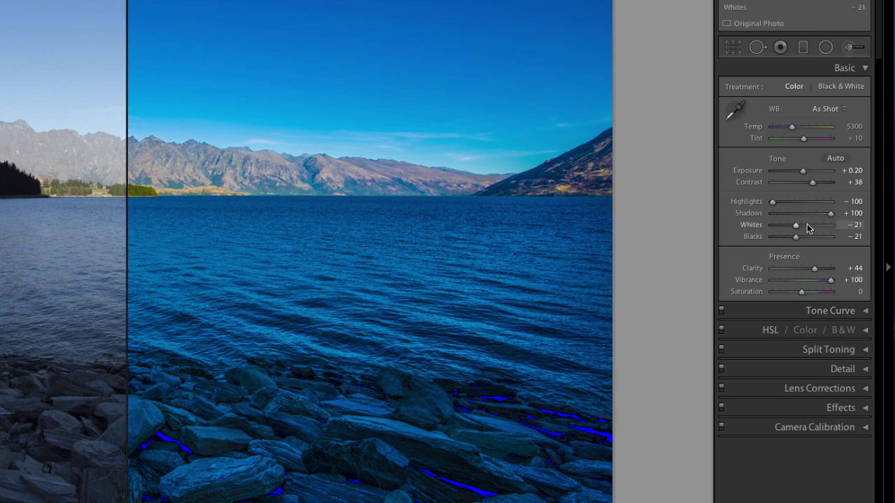
{"action": "left_click_drag", "start_coordinate": [834, 279], "coordinate": [806, 284]}
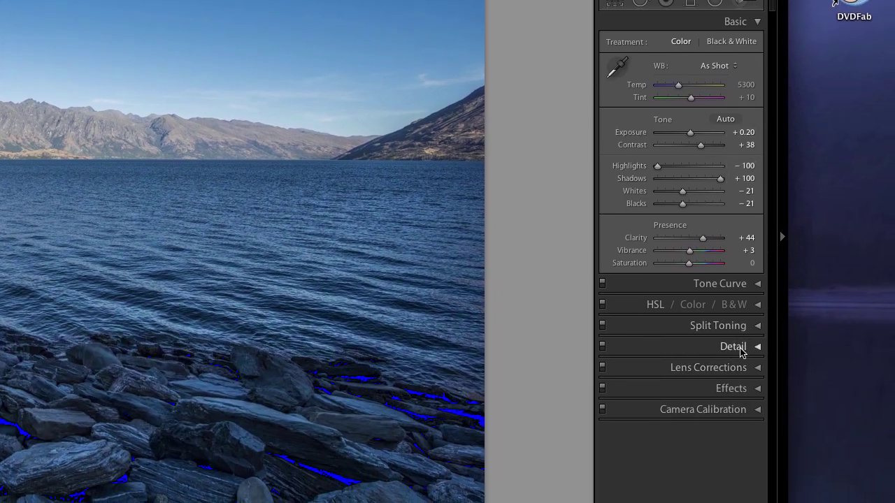
- Expand the Detail adjustments and reposition the detail preview onto the mountain peak against the sky
{"action": "left_click", "coordinate": [753, 347]}
{"action": "scroll", "coordinate": [708, 383], "scroll_direction": "down", "scroll_amount": 4}
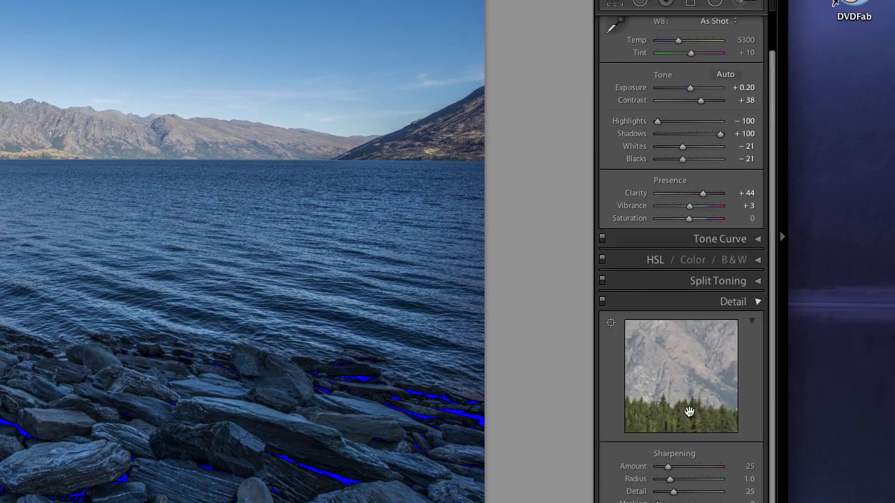
{"action": "scroll", "coordinate": [690, 404], "scroll_direction": "down", "scroll_amount": 1}
{"action": "left_click_drag", "start_coordinate": [681, 250], "coordinate": [674, 378]}
{"action": "left_click_drag", "start_coordinate": [685, 279], "coordinate": [597, 277]}
{"action": "key", "text": "y"}
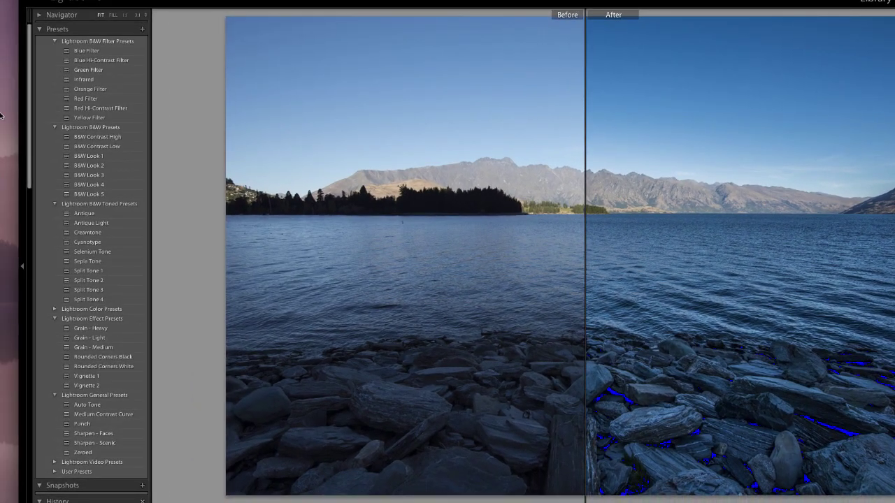
- Raise the sharpening Amount to 150 with the mountain ridge magnified in the before-and-after comparison
{"action": "left_click", "coordinate": [125, 14]}
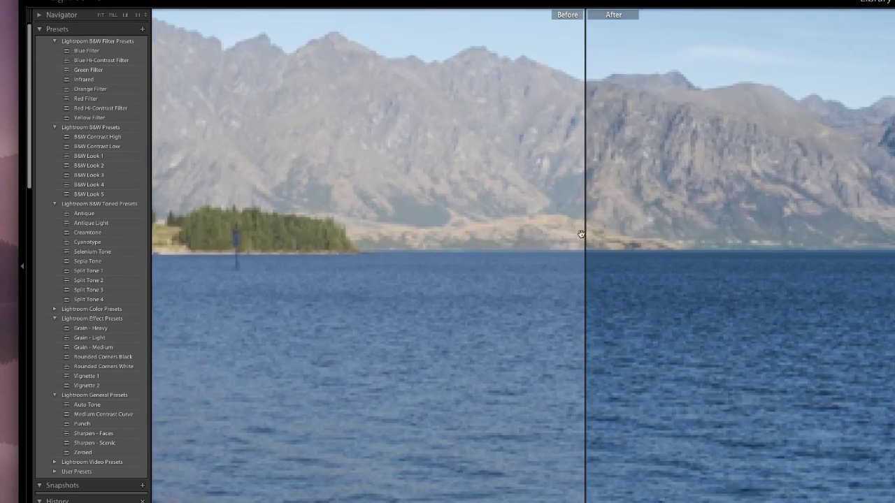
{"action": "left_click_drag", "start_coordinate": [711, 119], "coordinate": [685, 286]}
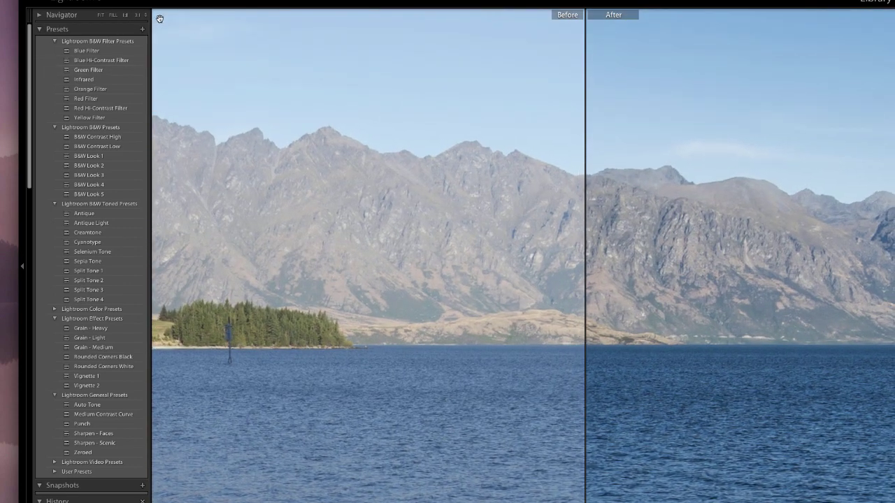
{"action": "left_click", "coordinate": [139, 15]}
{"action": "left_click_drag", "start_coordinate": [760, 198], "coordinate": [754, 309]}
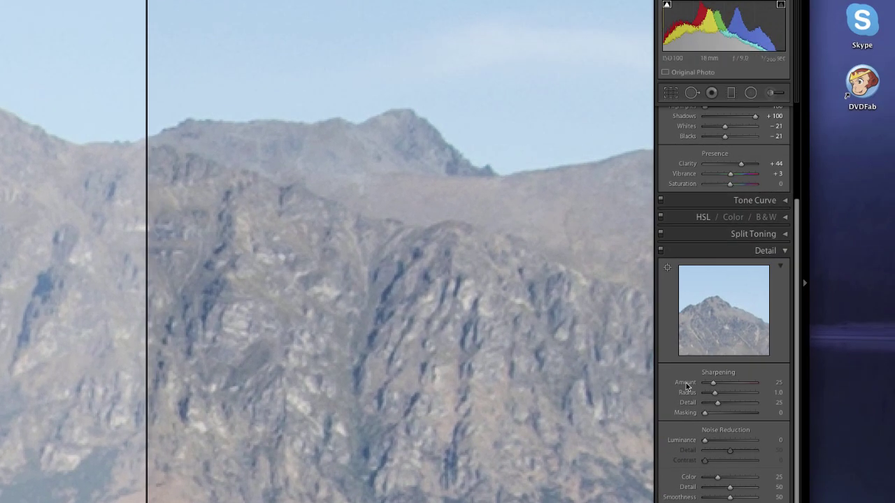
{"action": "left_click_drag", "start_coordinate": [713, 383], "coordinate": [786, 385]}
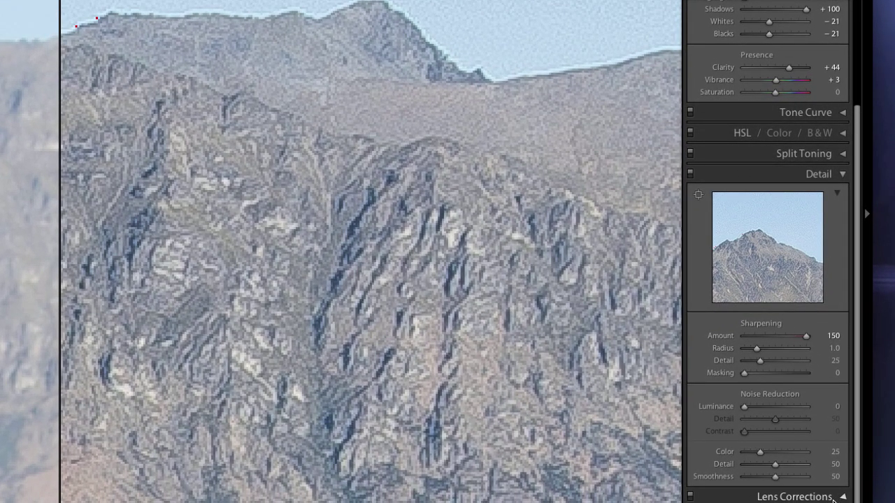
- Turn on chromatic aberration removal in the lens corrections and set the purple Defringe amount to 13
{"action": "left_click", "coordinate": [767, 497]}
{"action": "left_click", "coordinate": [696, 399]}
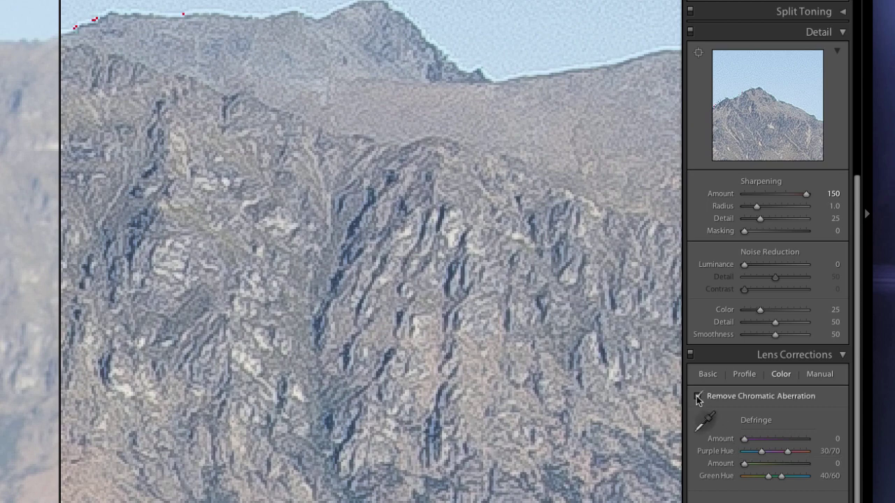
{"action": "left_click", "coordinate": [760, 440]}
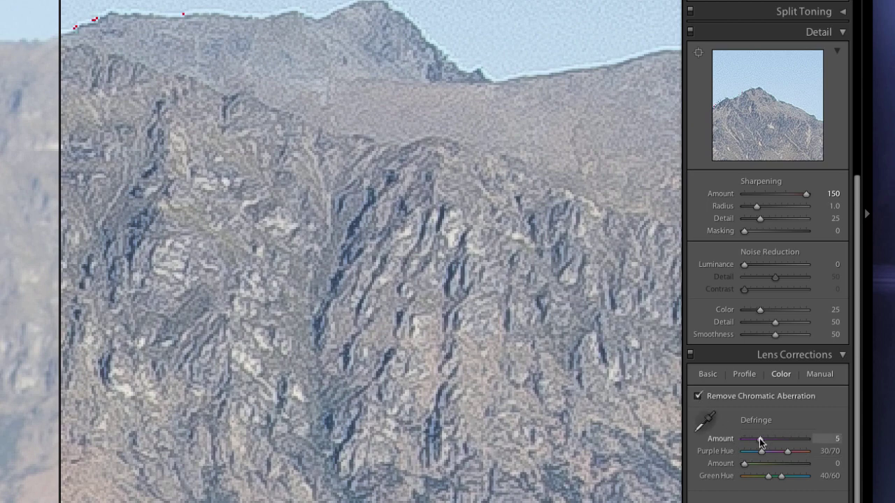
{"action": "left_click_drag", "start_coordinate": [759, 440], "coordinate": [786, 439]}
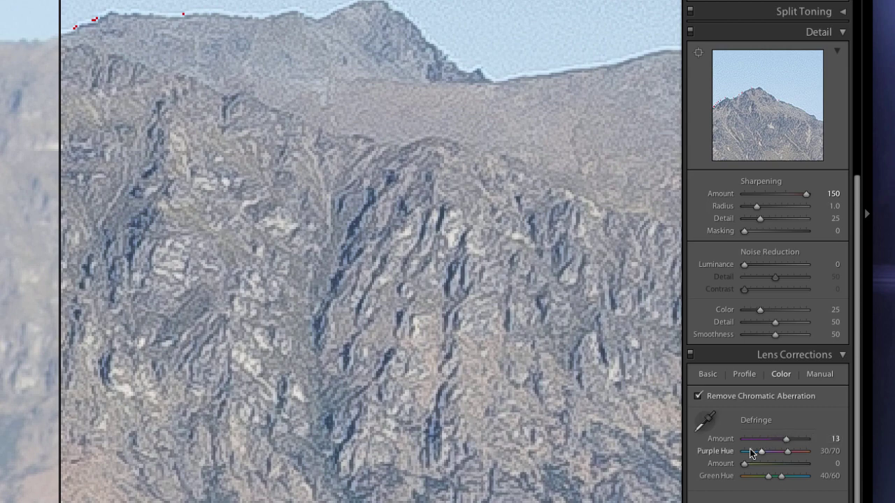
- Reset the purple Defringe amount to 0, turn off chromatic aberration removal, and collapse the lens corrections
{"action": "double_click", "coordinate": [787, 438]}
{"action": "left_click", "coordinate": [697, 396]}
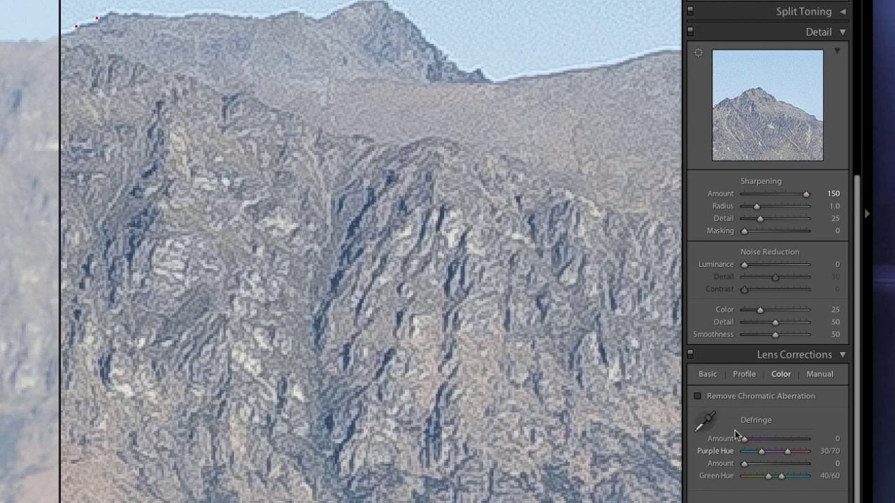
{"action": "left_click", "coordinate": [843, 357]}
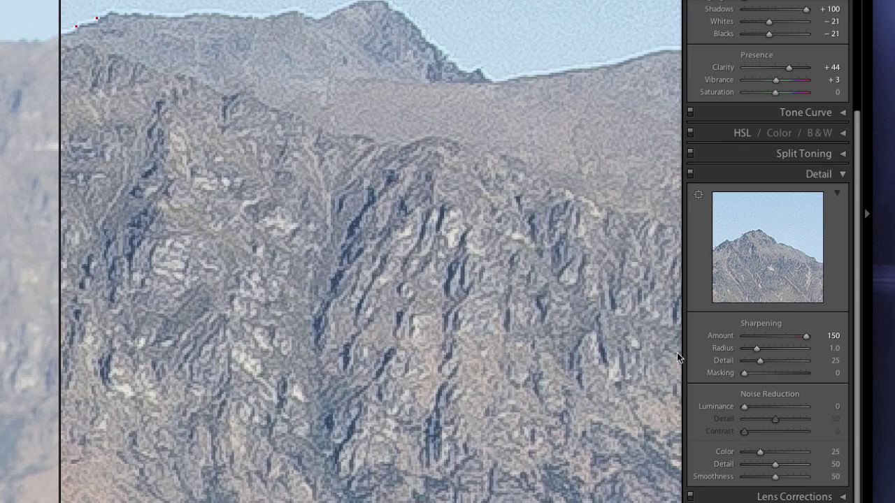
- Lower the sharpening Amount to 90 while checking the mountain ridge in the before-and-after comparison
{"action": "left_click", "coordinate": [763, 336]}
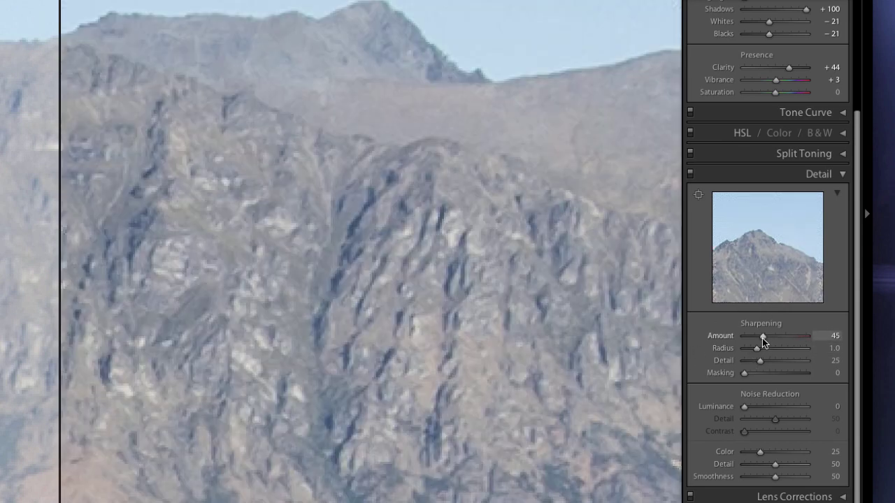
{"action": "left_click_drag", "start_coordinate": [762, 341], "coordinate": [757, 367]}
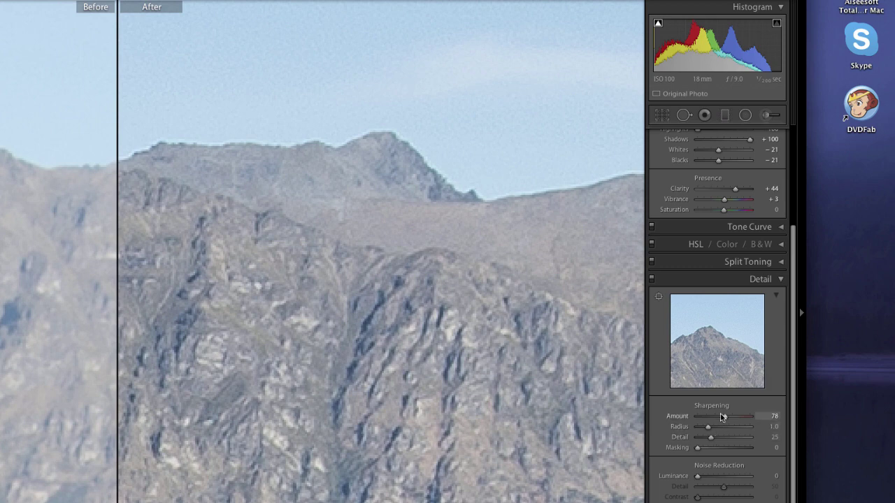
{"action": "mouse_move", "coordinate": [722, 416]}
{"action": "left_mouse_down"}
{"action": "mouse_move", "coordinate": [743, 418]}
{"action": "mouse_move", "coordinate": [706, 418]}
{"action": "mouse_move", "coordinate": [727, 418]}
{"action": "left_mouse_up"}
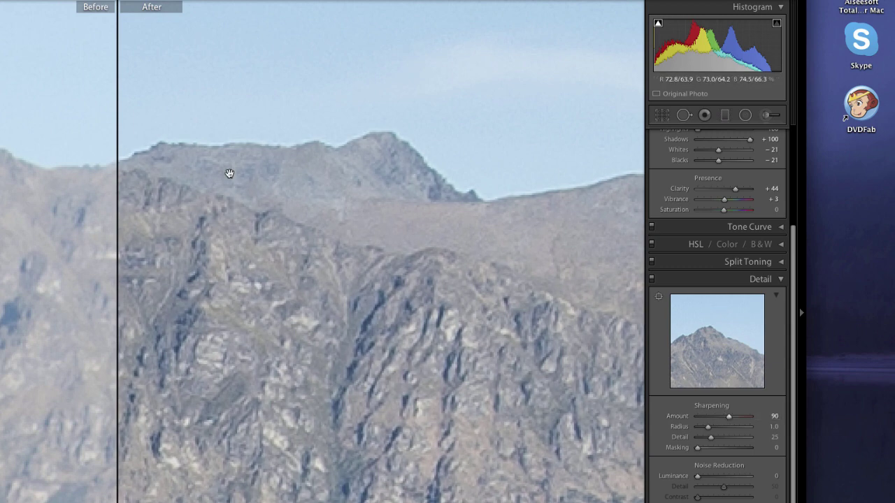
- Raise the luminance noise reduction to 31 and slightly lower the sharpening Amount to smooth the sky and ridge
{"action": "mouse_move", "coordinate": [697, 476]}
{"action": "left_mouse_down"}
{"action": "mouse_move", "coordinate": [722, 478]}
{"action": "mouse_move", "coordinate": [705, 477]}
{"action": "mouse_move", "coordinate": [714, 477]}
{"action": "left_mouse_up"}
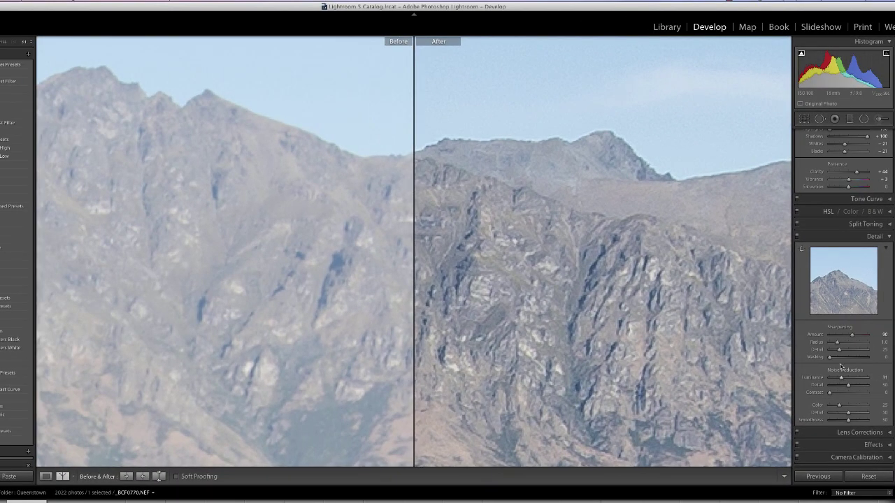
{"action": "left_click_drag", "start_coordinate": [848, 337], "coordinate": [843, 336]}
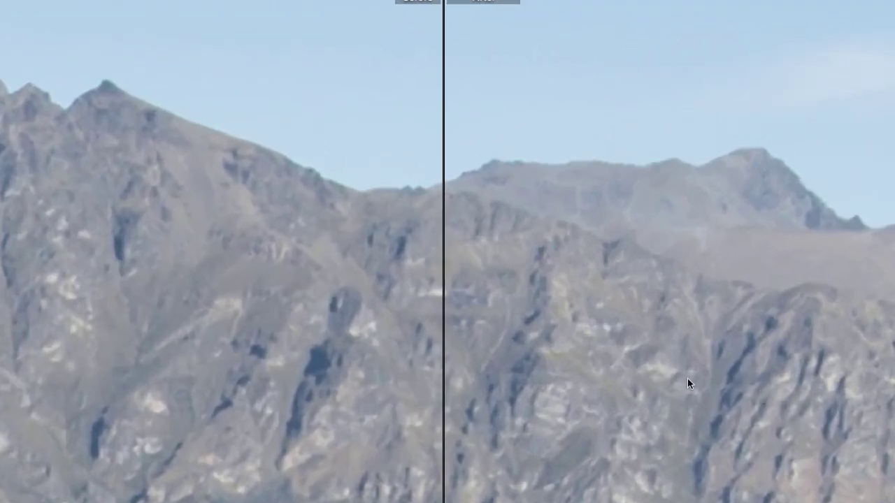
{"action": "left_click", "coordinate": [687, 378]}
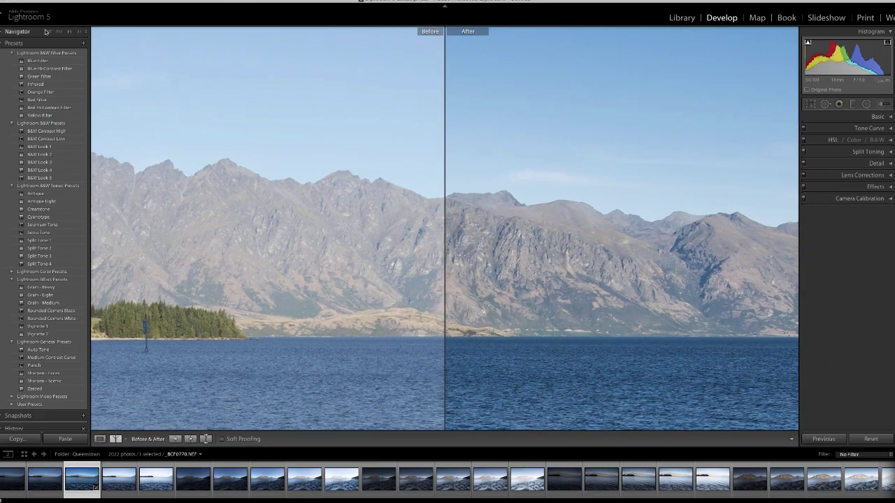
- Draw a graduated filter from the photo's bottom edge up into the sky just above the mountains, with the whole image in view
{"action": "left_click", "coordinate": [45, 31]}
{"action": "key", "text": "ctrl+minus"}
{"action": "key", "text": "ctrl+minus"}
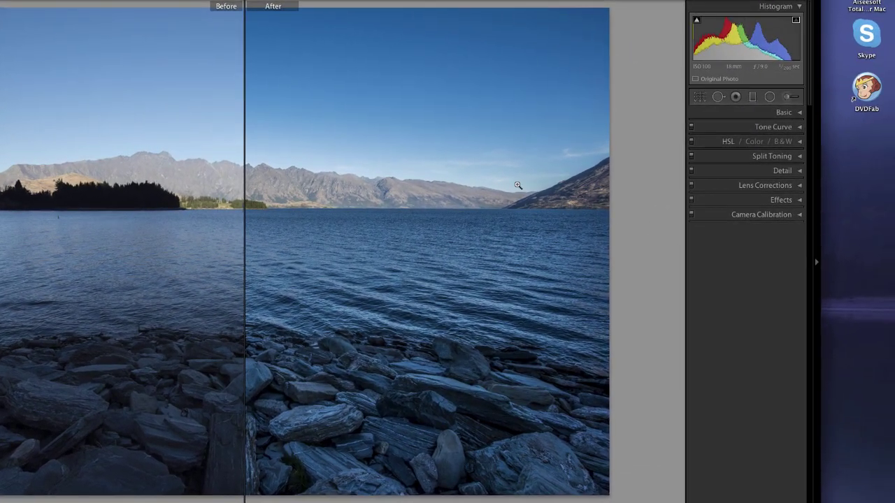
{"action": "left_click", "coordinate": [754, 96]}
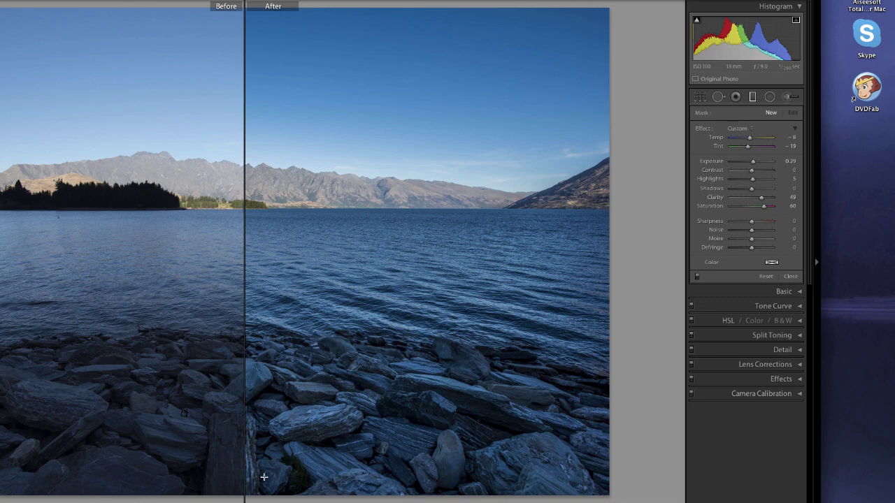
{"action": "left_click_drag", "start_coordinate": [259, 493], "coordinate": [258, 142]}
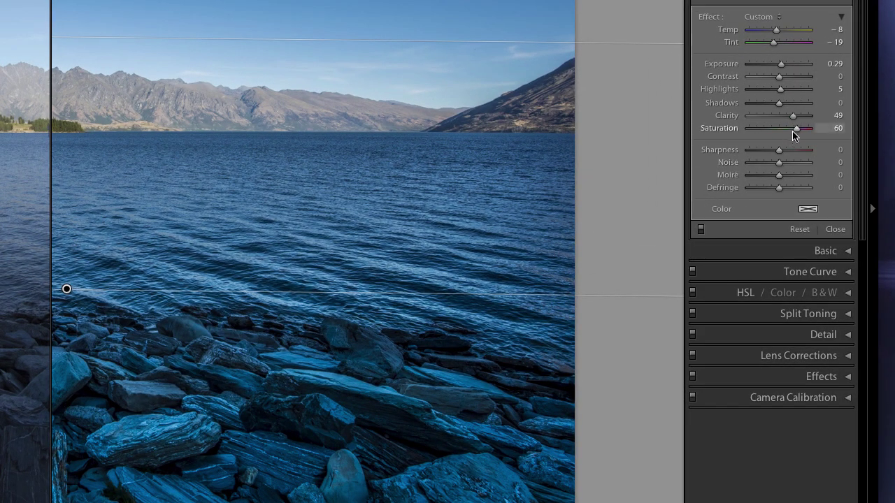
- Set the graduated filter's Saturation to -21 and warm its Temp
{"action": "left_click_drag", "start_coordinate": [796, 129], "coordinate": [774, 135]}
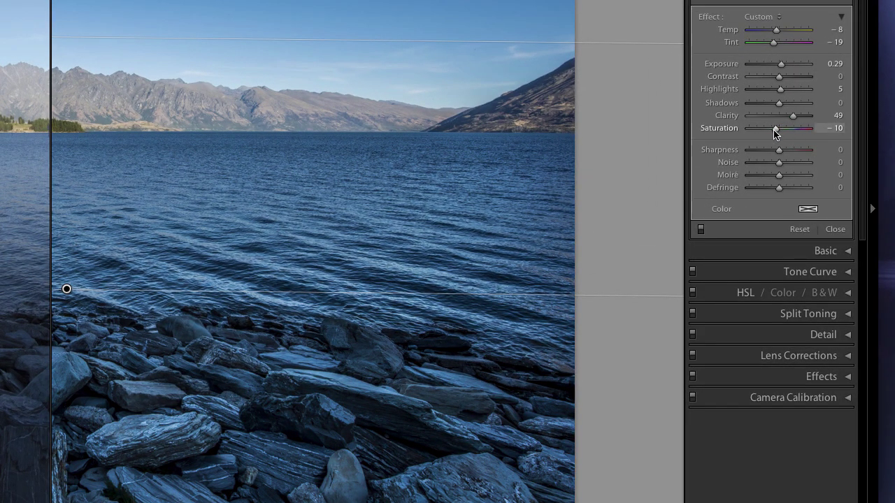
{"action": "left_click_drag", "start_coordinate": [774, 134], "coordinate": [772, 134]}
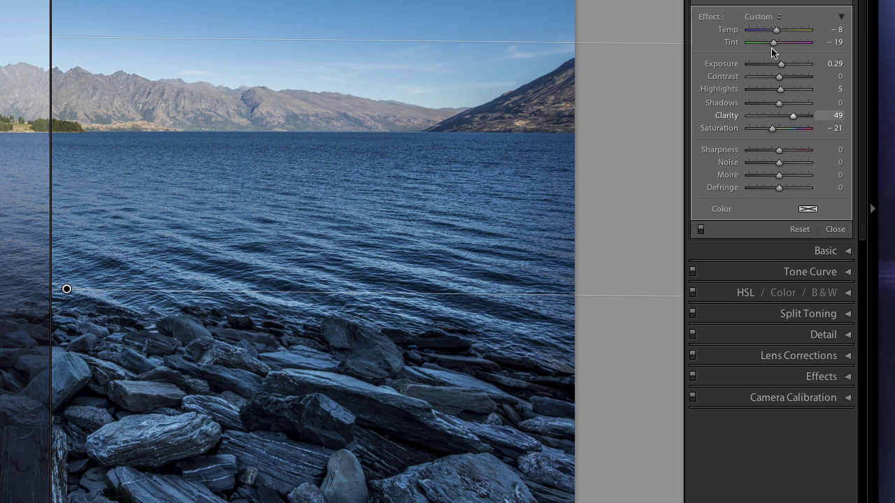
{"action": "mouse_move", "coordinate": [775, 33]}
{"action": "left_mouse_down"}
{"action": "mouse_move", "coordinate": [802, 32]}
{"action": "mouse_move", "coordinate": [729, 30]}
{"action": "mouse_move", "coordinate": [828, 23]}
{"action": "mouse_move", "coordinate": [781, 23]}
{"action": "left_mouse_up"}
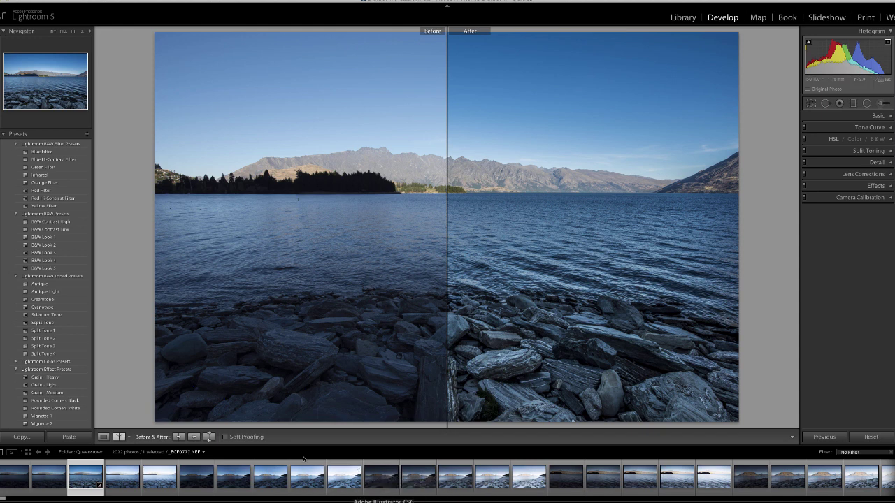
{"action": "left_click", "coordinate": [853, 103]}
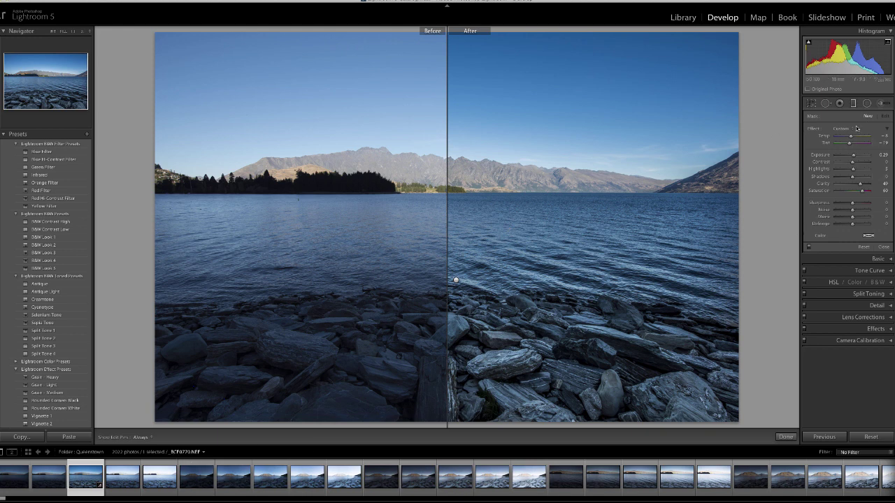
{"action": "left_click", "coordinate": [854, 104]}
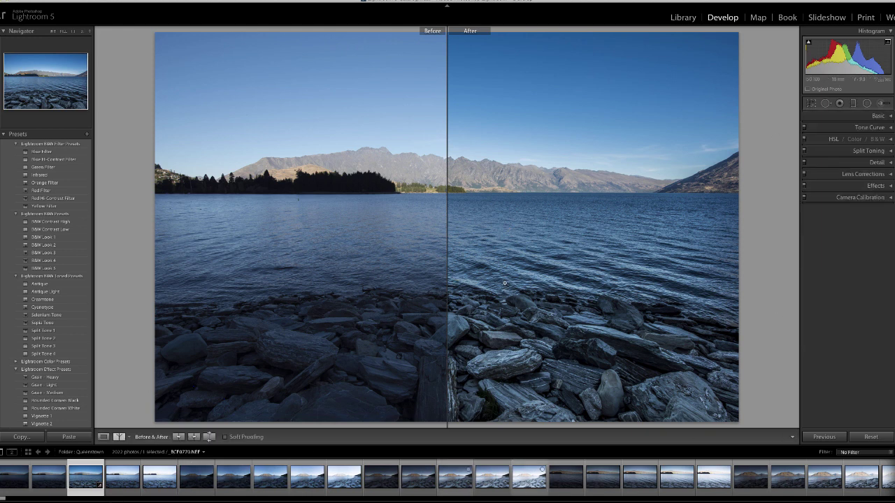
- Set up an adjustment brush with the selected mask overlay shown, Feather 56 and Density 100
{"action": "left_click", "coordinate": [880, 104]}
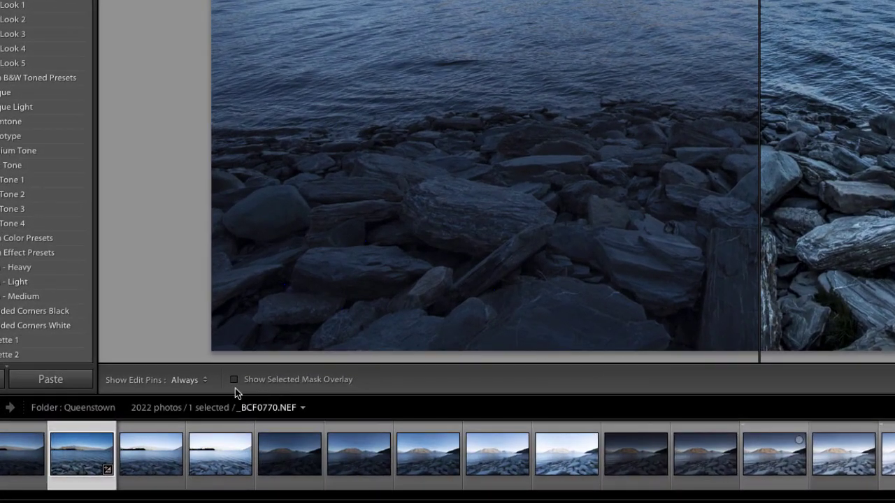
{"action": "left_click", "coordinate": [167, 437]}
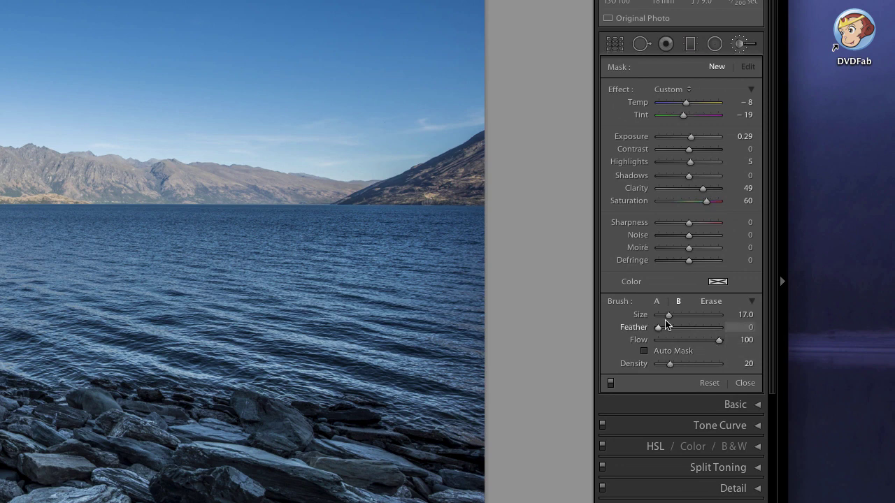
{"action": "left_click_drag", "start_coordinate": [657, 329], "coordinate": [692, 329]}
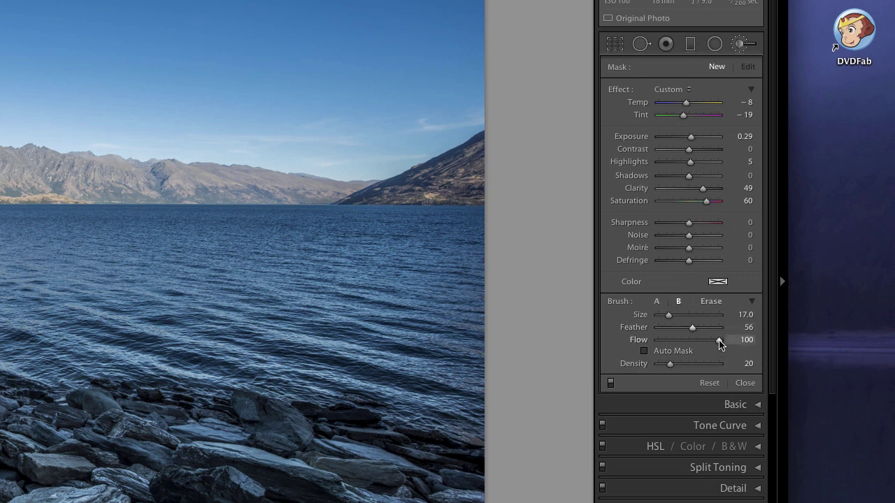
{"action": "left_click_drag", "start_coordinate": [671, 364], "coordinate": [732, 364]}
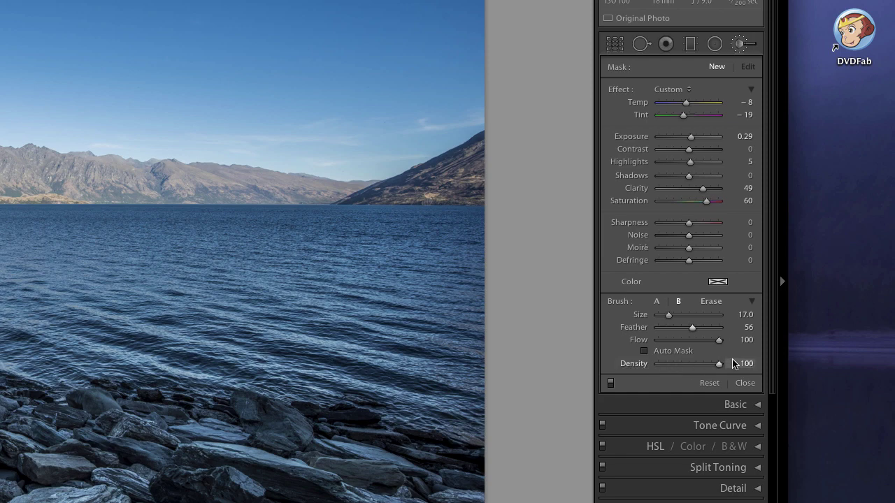
{"action": "key", "text": "y"}
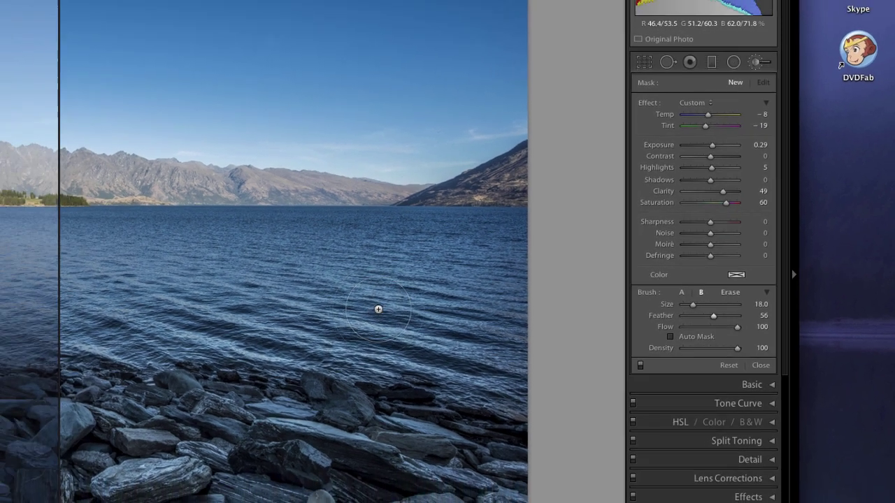
- Try painting a size 20 brush mask over the water and rocks of the After side, toggling the mask overlay
{"action": "mouse_move", "coordinate": [351, 328]}
{"action": "left_mouse_down"}
{"action": "mouse_move", "coordinate": [360, 320]}
{"action": "mouse_move", "coordinate": [190, 422]}
{"action": "left_mouse_up"}
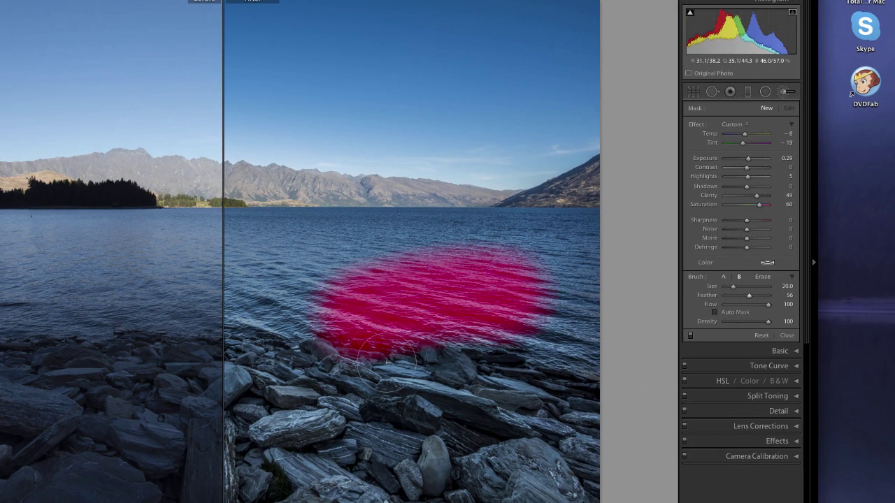
{"action": "mouse_move", "coordinate": [388, 364]}
{"action": "left_mouse_down"}
{"action": "mouse_move", "coordinate": [468, 391]}
{"action": "mouse_move", "coordinate": [420, 357]}
{"action": "mouse_move", "coordinate": [490, 329]}
{"action": "mouse_move", "coordinate": [545, 364]}
{"action": "mouse_move", "coordinate": [362, 403]}
{"action": "mouse_move", "coordinate": [493, 416]}
{"action": "mouse_move", "coordinate": [534, 434]}
{"action": "mouse_move", "coordinate": [538, 419]}
{"action": "left_mouse_up"}
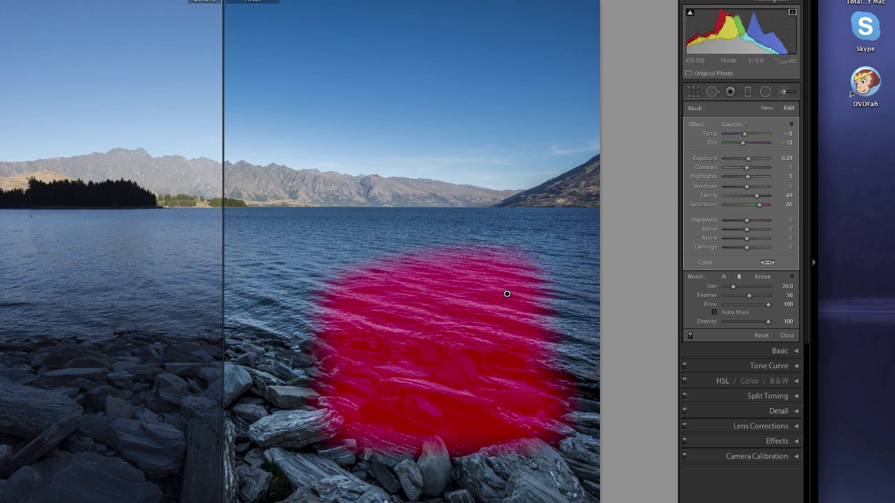
{"action": "key", "text": "o"}
{"action": "key", "text": "o"}
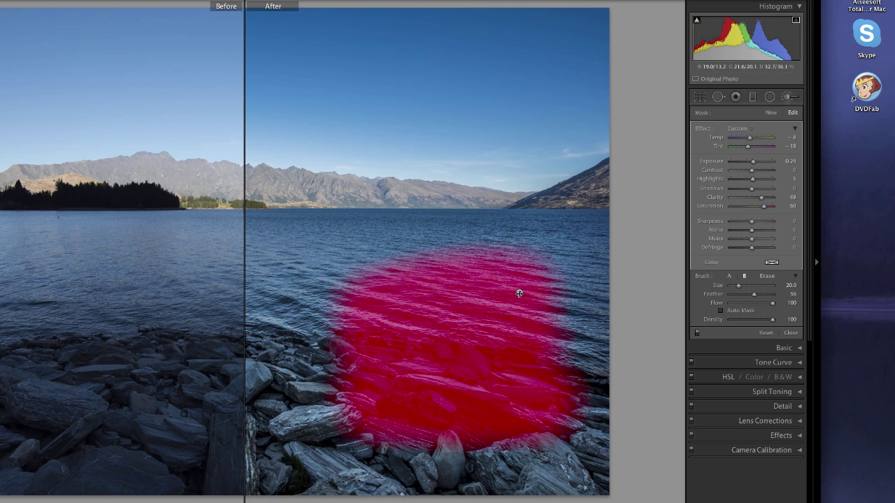
- Delete the brush adjustment painted over the water and rocks, then close the adjustment brush
{"action": "left_click", "coordinate": [787, 97]}
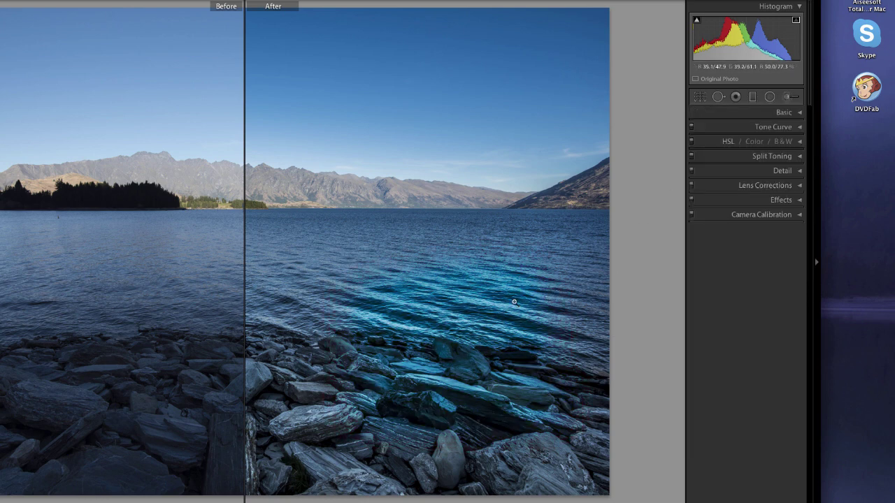
{"action": "left_click", "coordinate": [787, 97]}
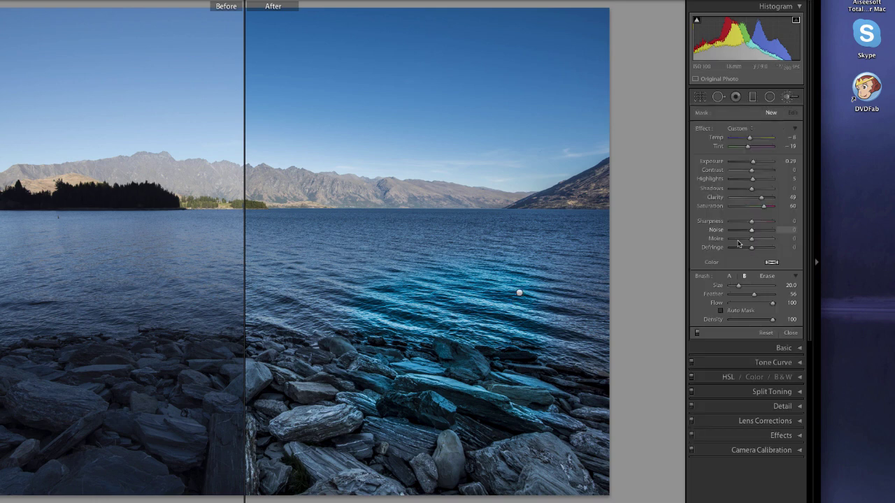
{"action": "left_click", "coordinate": [519, 293]}
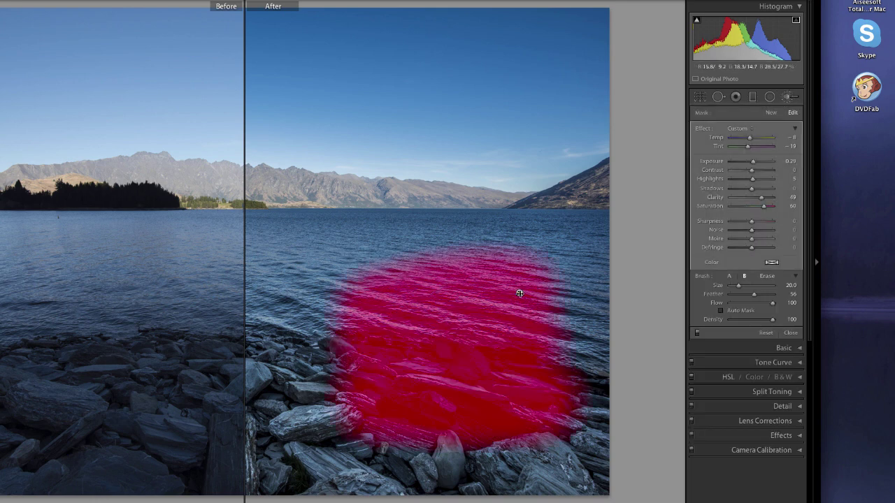
{"action": "key", "text": "Delete"}
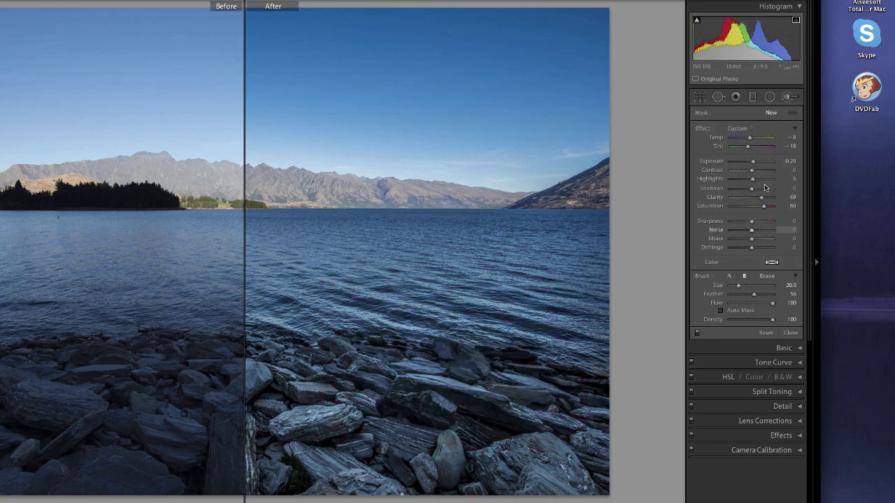
{"action": "left_click", "coordinate": [786, 102]}
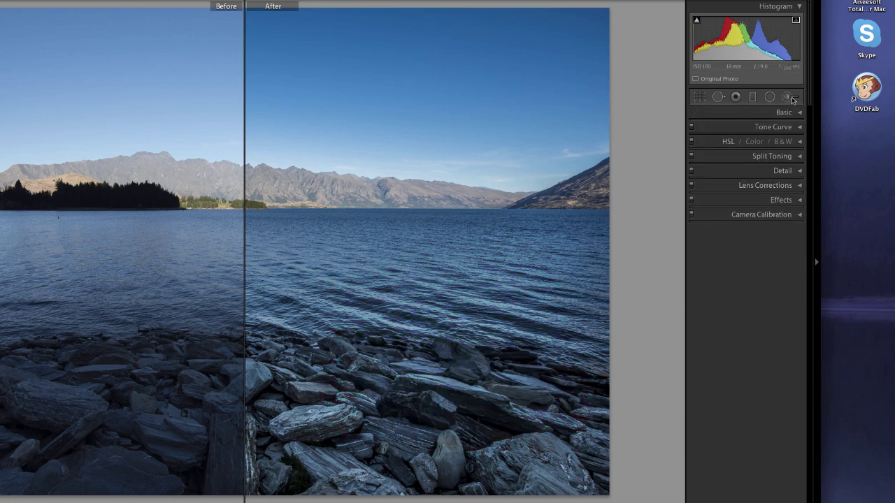
- Set up a new adjustment brush with Flow 48, Density 41 and Sharpness 47
{"action": "left_click", "coordinate": [792, 97]}
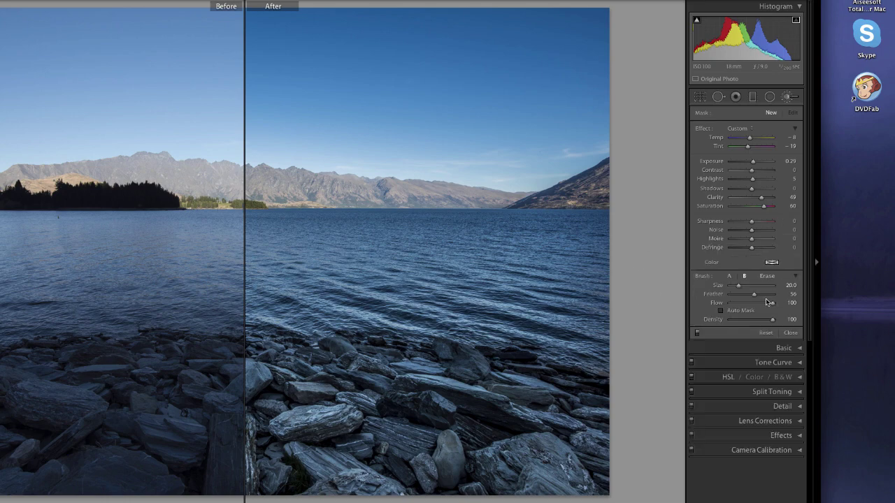
{"action": "mouse_move", "coordinate": [770, 303]}
{"action": "left_mouse_down"}
{"action": "mouse_move", "coordinate": [743, 302]}
{"action": "mouse_move", "coordinate": [766, 327]}
{"action": "mouse_move", "coordinate": [734, 329]}
{"action": "left_mouse_up"}
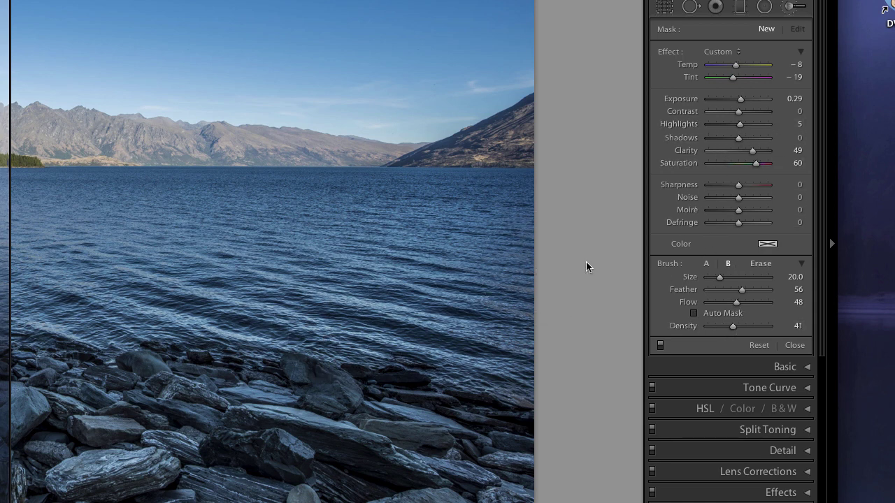
{"action": "left_click_drag", "start_coordinate": [738, 184], "coordinate": [753, 184]}
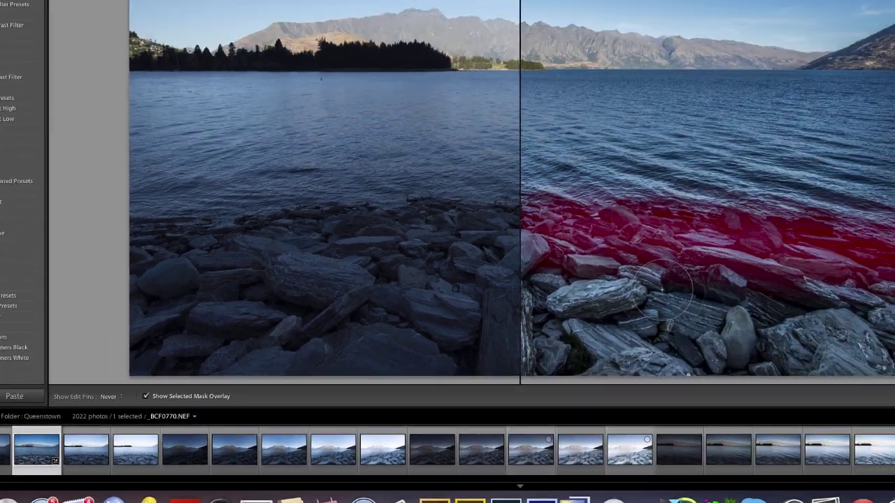
- Brush the adjustment over the foreground rocks, set the edit pins to always show, and hide the mask overlay
{"action": "mouse_move", "coordinate": [661, 286]}
{"action": "left_mouse_down"}
{"action": "mouse_move", "coordinate": [840, 310]}
{"action": "mouse_move", "coordinate": [877, 348]}
{"action": "mouse_move", "coordinate": [567, 351]}
{"action": "mouse_move", "coordinate": [639, 299]}
{"action": "left_mouse_up"}
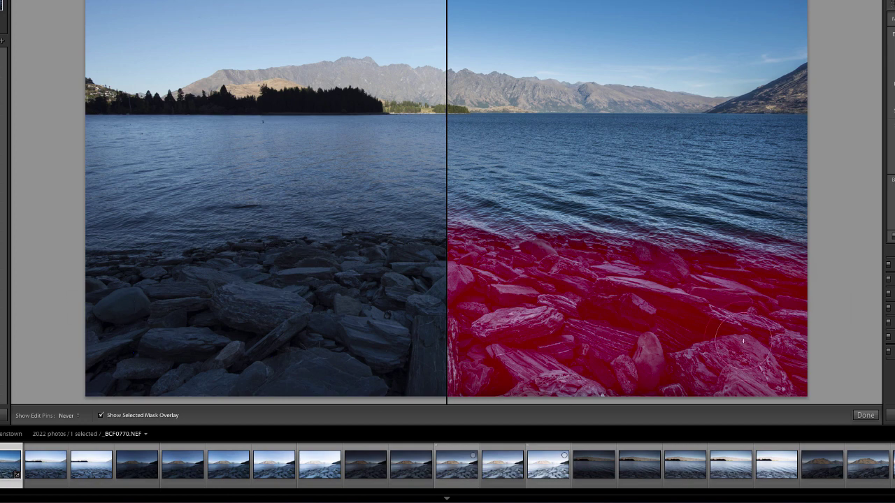
{"action": "key", "text": "h"}
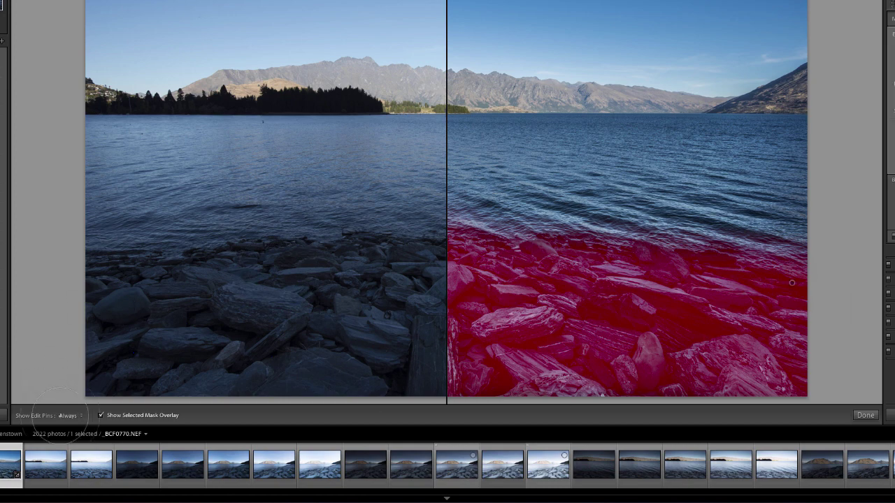
{"action": "key", "text": "o"}
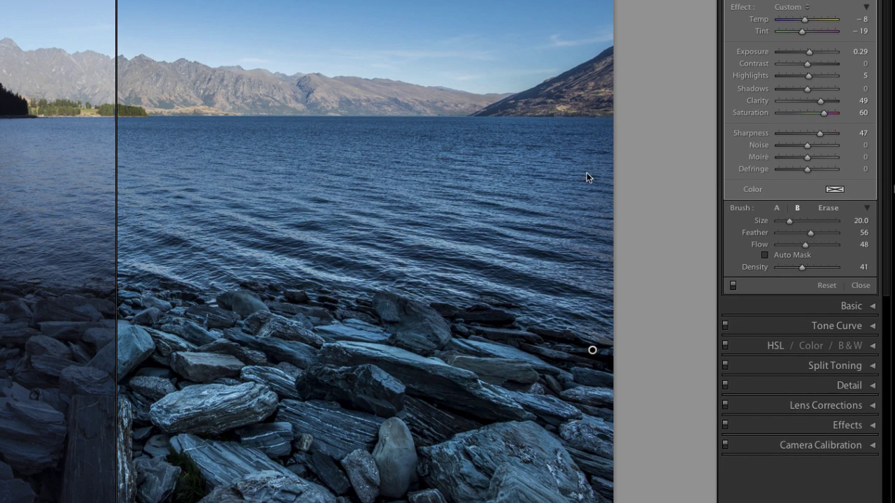
- Set the rock brush to Exposure 0.66, Contrast 37, Highlights -83, Shadows 68 and Sharpness 56, then close the adjustment brush
{"action": "left_click_drag", "start_coordinate": [813, 53], "coordinate": [809, 56]}
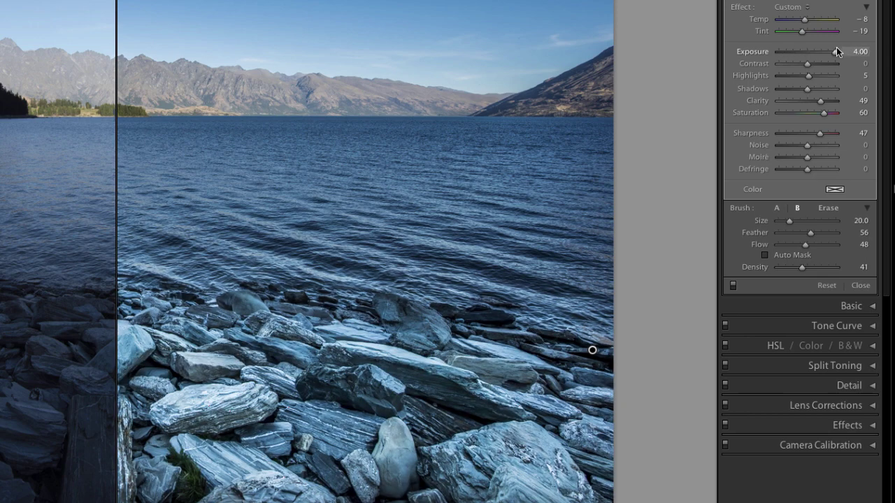
{"action": "mouse_move", "coordinate": [802, 47]}
{"action": "left_mouse_down"}
{"action": "mouse_move", "coordinate": [811, 47]}
{"action": "mouse_move", "coordinate": [783, 64]}
{"action": "mouse_move", "coordinate": [833, 60]}
{"action": "mouse_move", "coordinate": [816, 64]}
{"action": "left_mouse_up"}
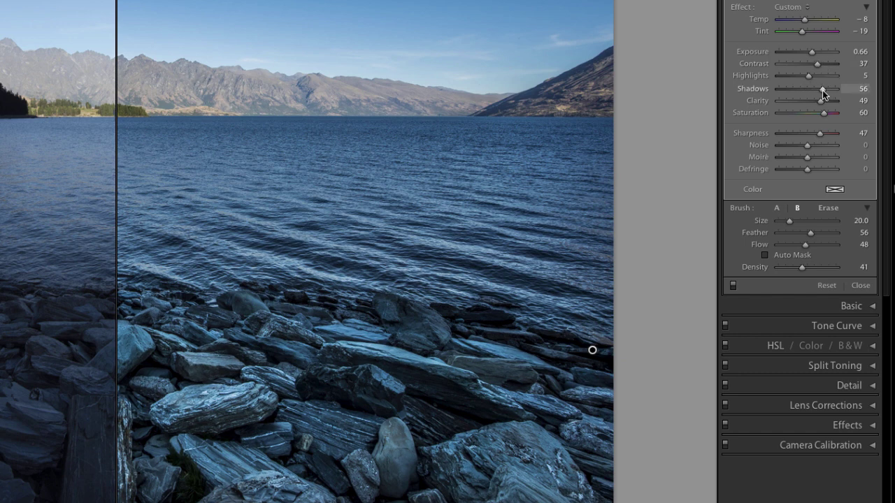
{"action": "left_click_drag", "start_coordinate": [830, 89], "coordinate": [825, 89]}
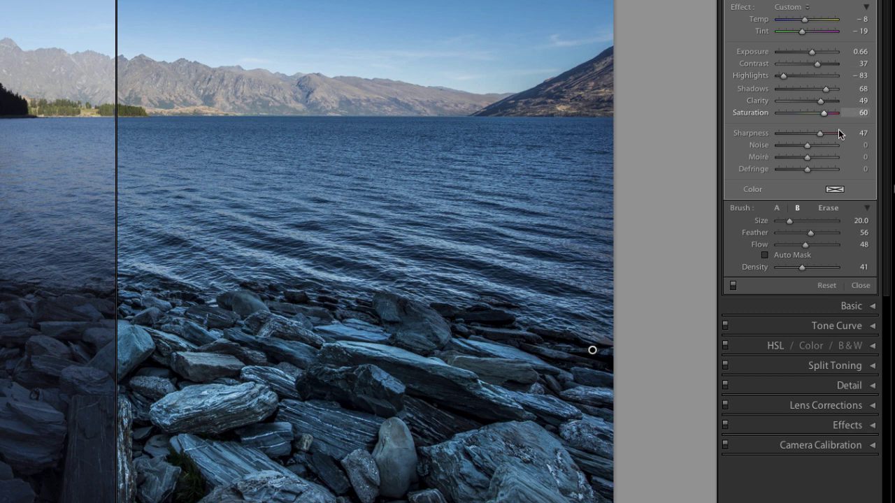
{"action": "mouse_move", "coordinate": [809, 142]}
{"action": "left_mouse_down"}
{"action": "mouse_move", "coordinate": [821, 142]}
{"action": "mouse_move", "coordinate": [812, 142]}
{"action": "left_mouse_up"}
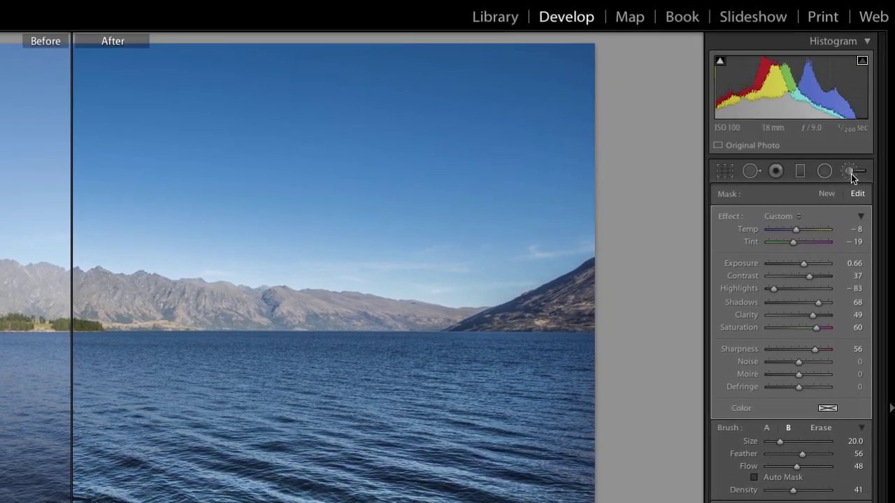
{"action": "left_click", "coordinate": [850, 172]}
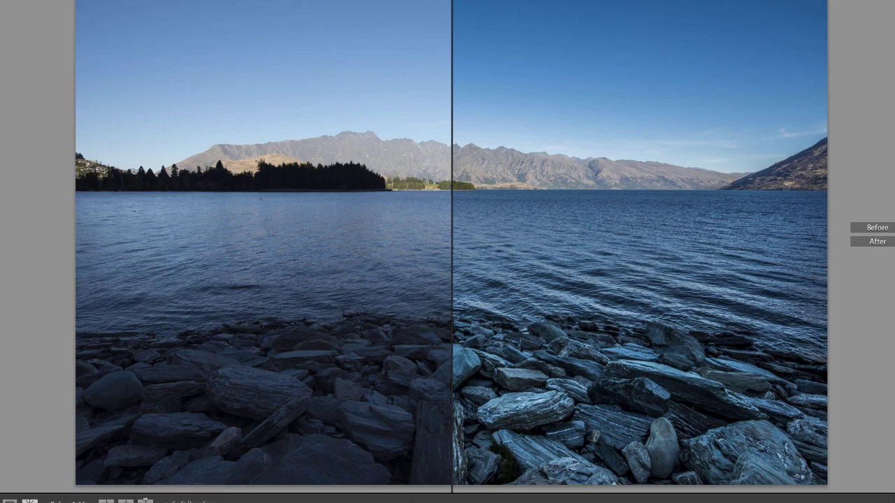
- Compare the photo before and after editing in the top/bottom, top/bottom split and left/right layouts
{"action": "key", "text": "alt+y"}
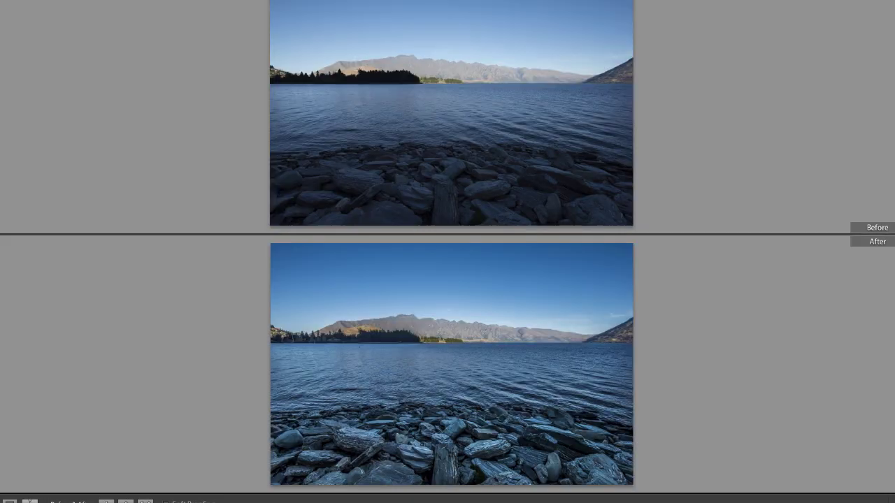
{"action": "key", "text": "alt+shift+y"}
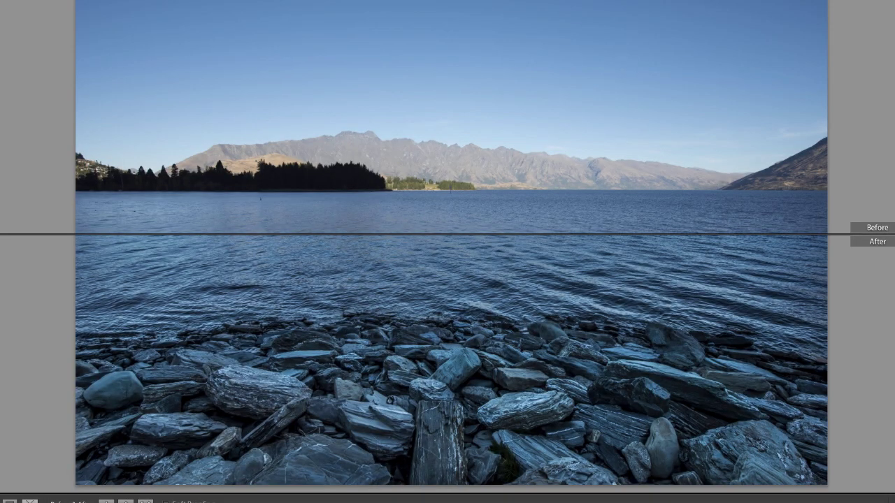
{"action": "key", "text": "y"}
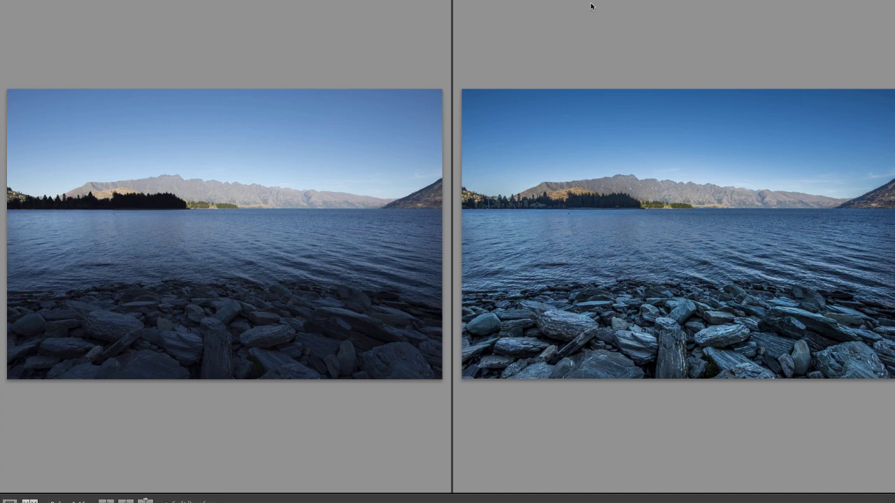
- Examine the water, dark trees and mountains close up in the side-by-side before and after comparison
{"action": "left_click", "coordinate": [609, 249]}
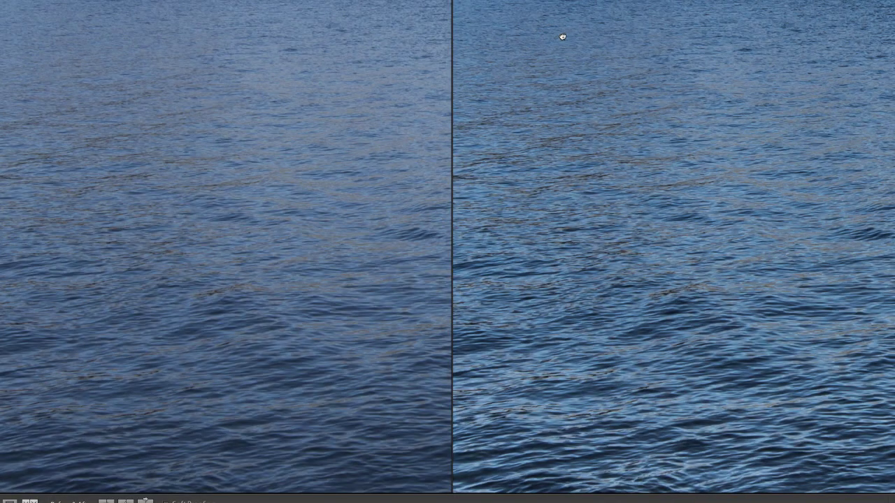
{"action": "left_click_drag", "start_coordinate": [562, 36], "coordinate": [591, 340]}
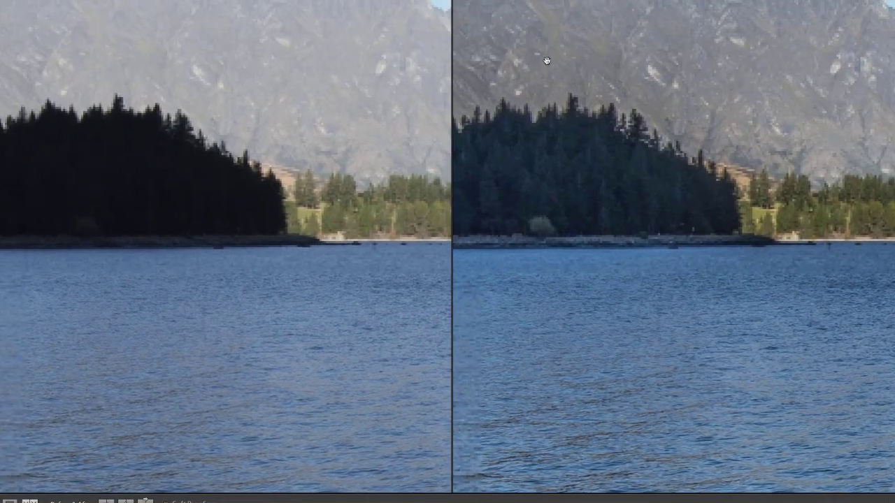
{"action": "left_click_drag", "start_coordinate": [547, 60], "coordinate": [520, 215]}
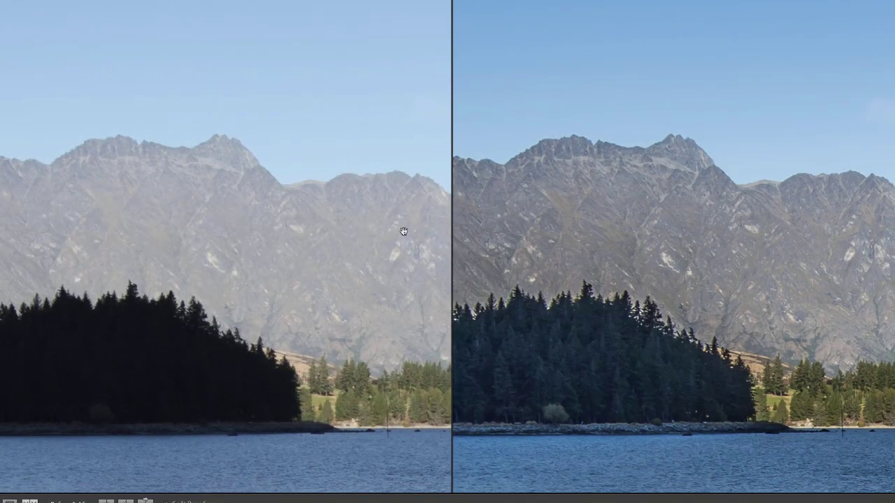